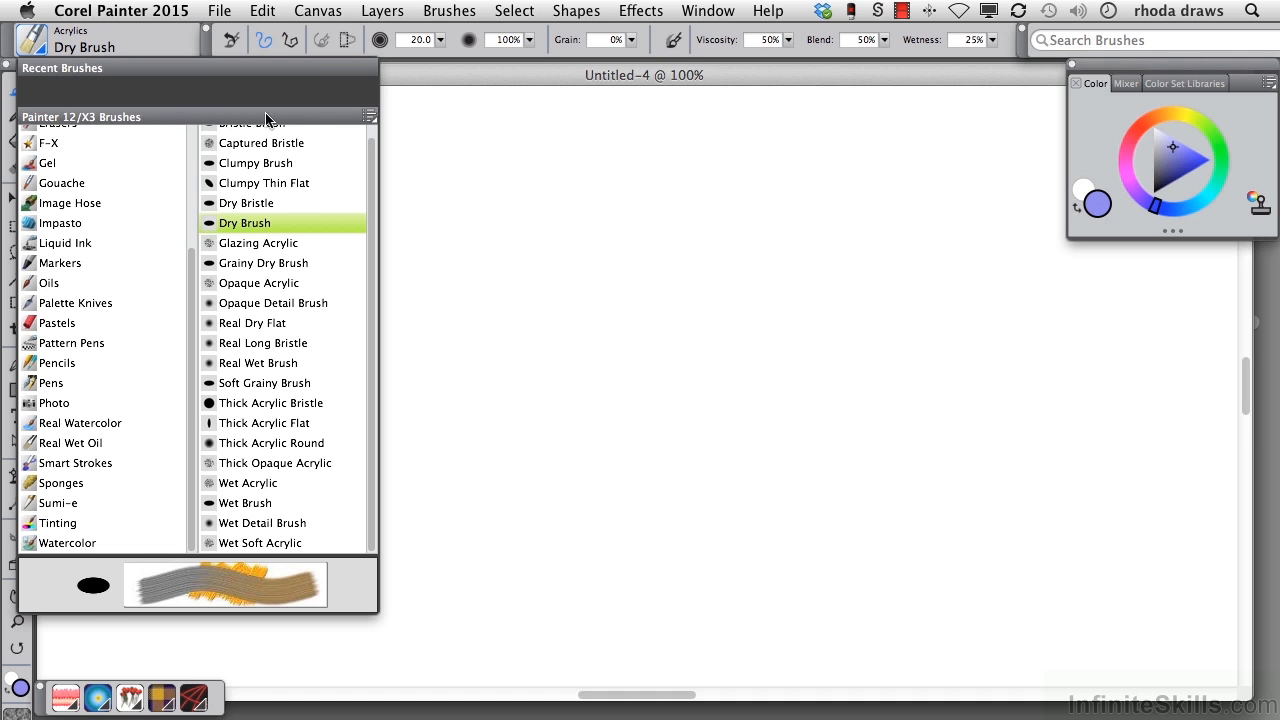
Step: Switch the active brush library to Painter 2015 Brushes
left_click(369, 117)
mouse_move(445, 285)
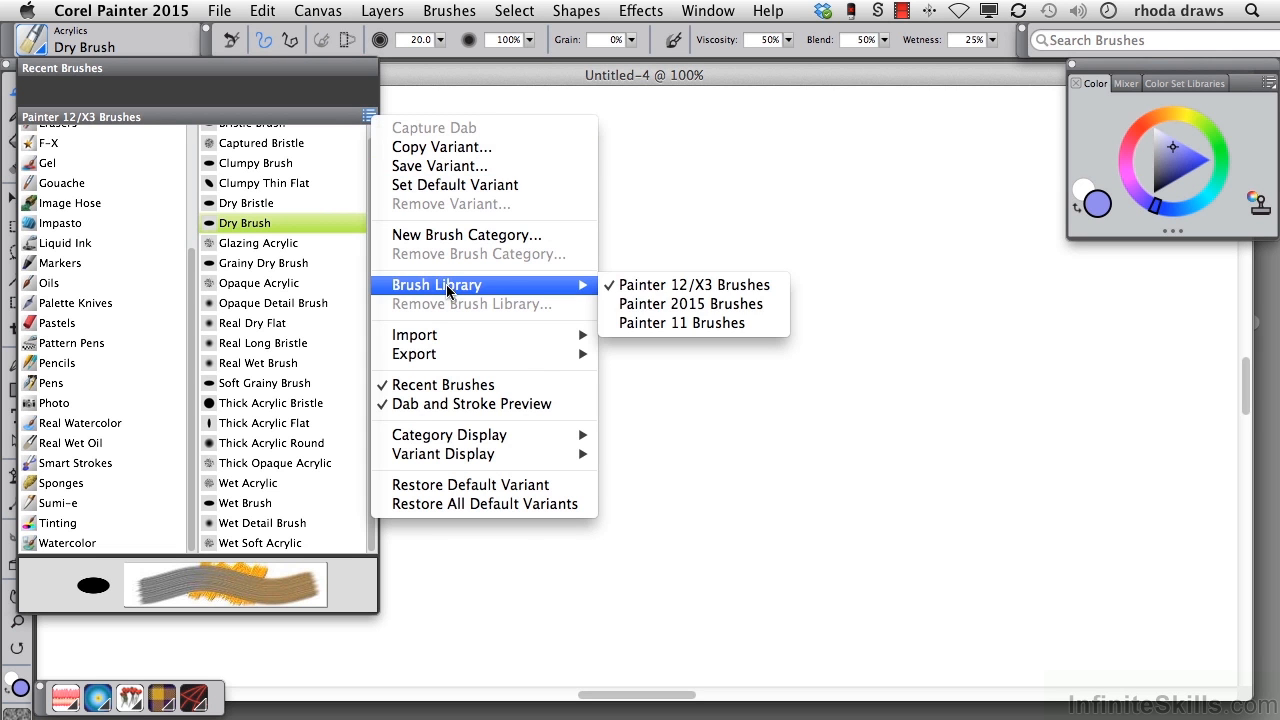
left_click(679, 310)
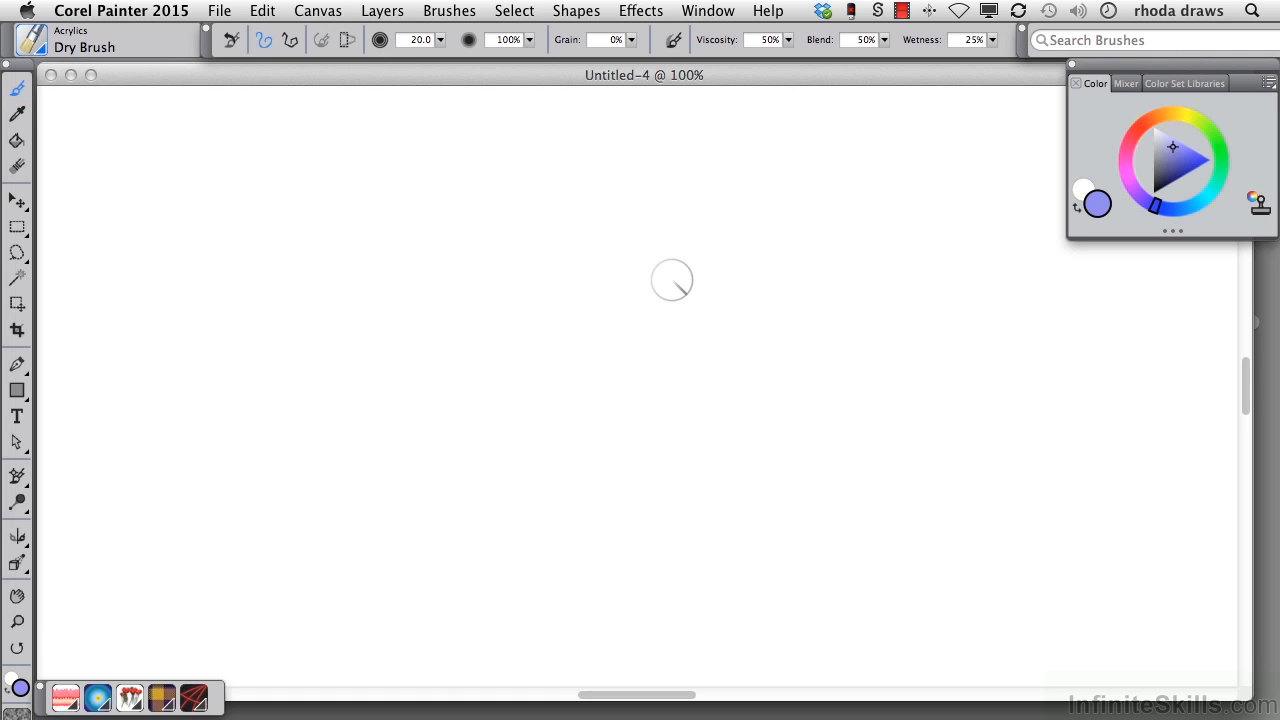
Step: Choose the Particles brush category and browse its Flow, Gravity and Spring variants
left_click(42, 50)
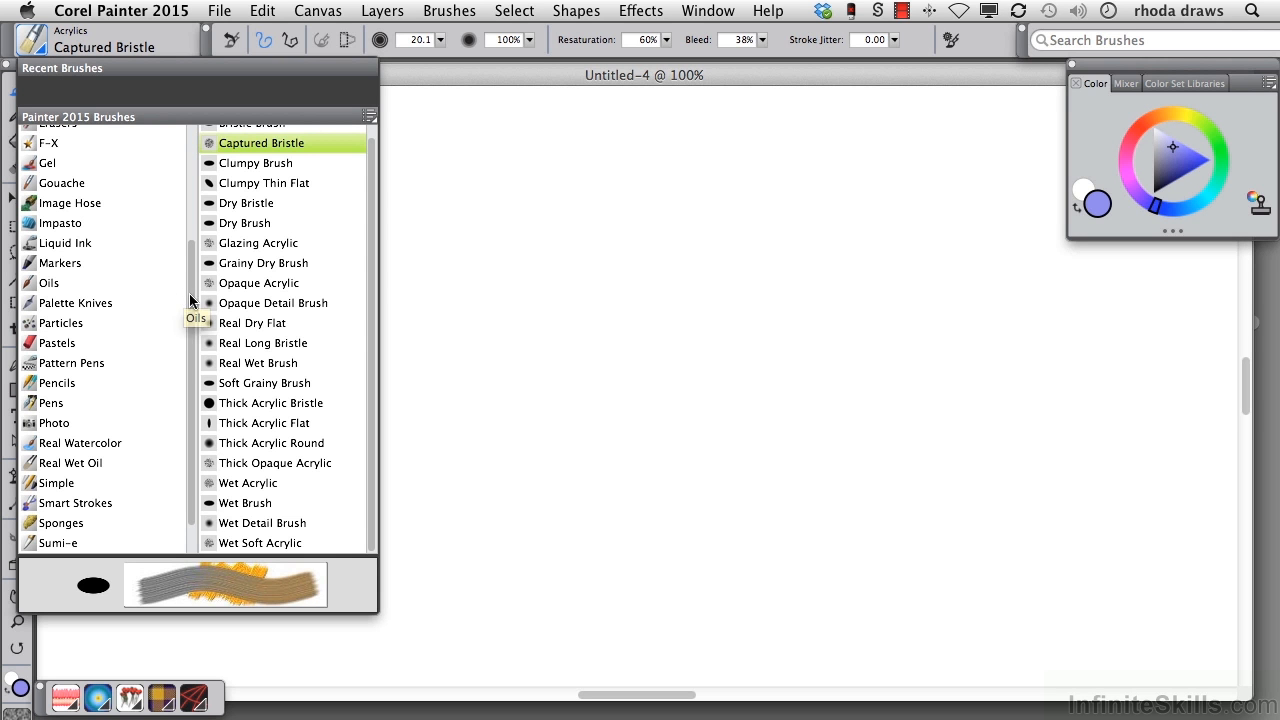
left_click(60, 326)
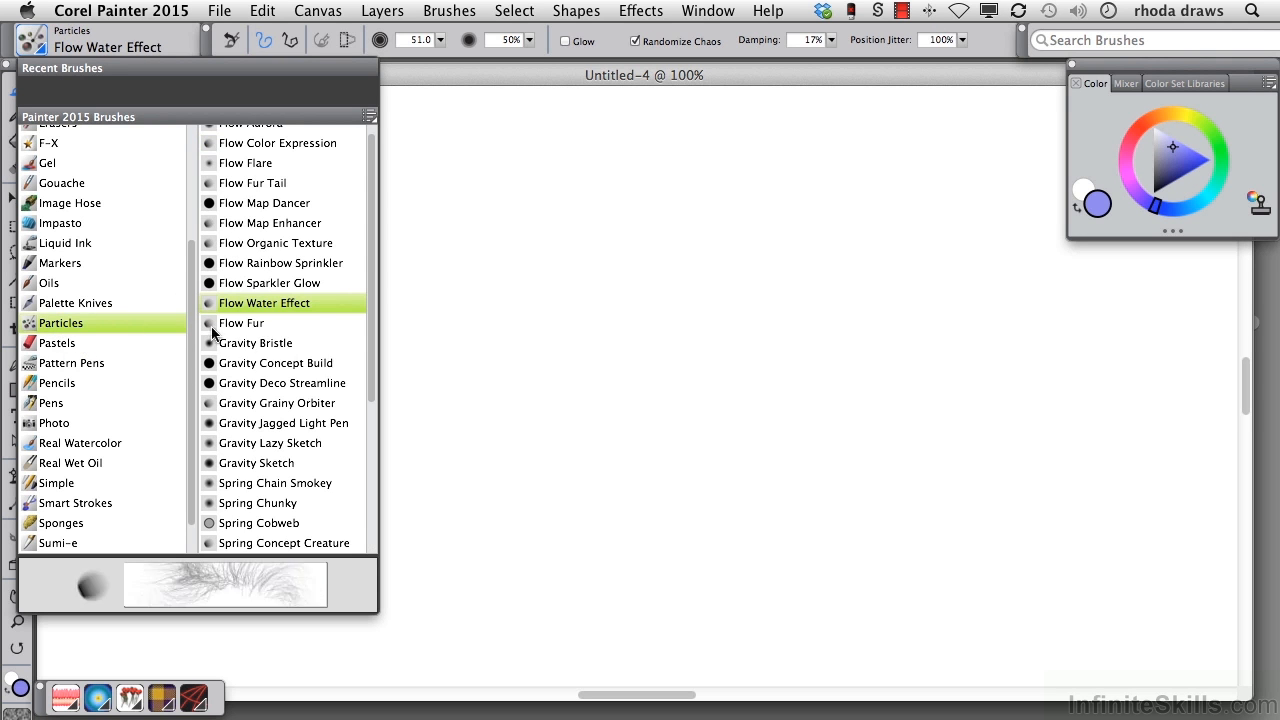
scroll(374, 180, "up", 1)
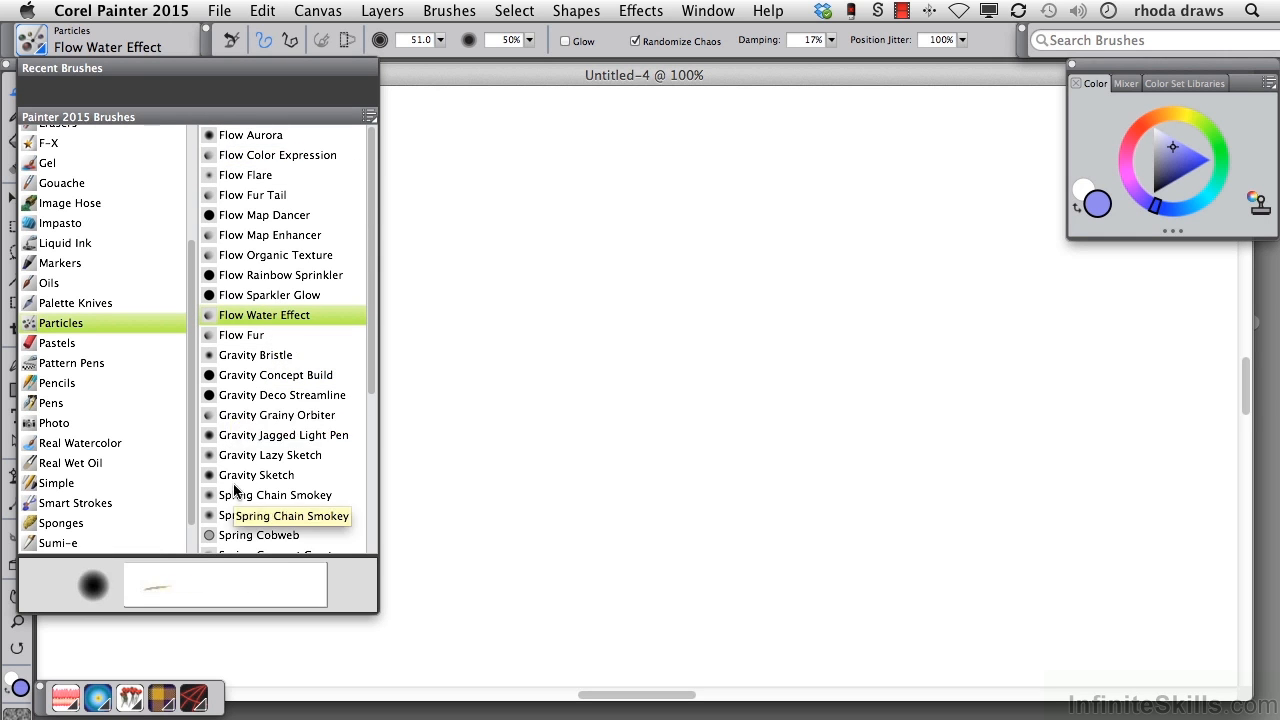
left_click_drag(374, 377, 371, 593)
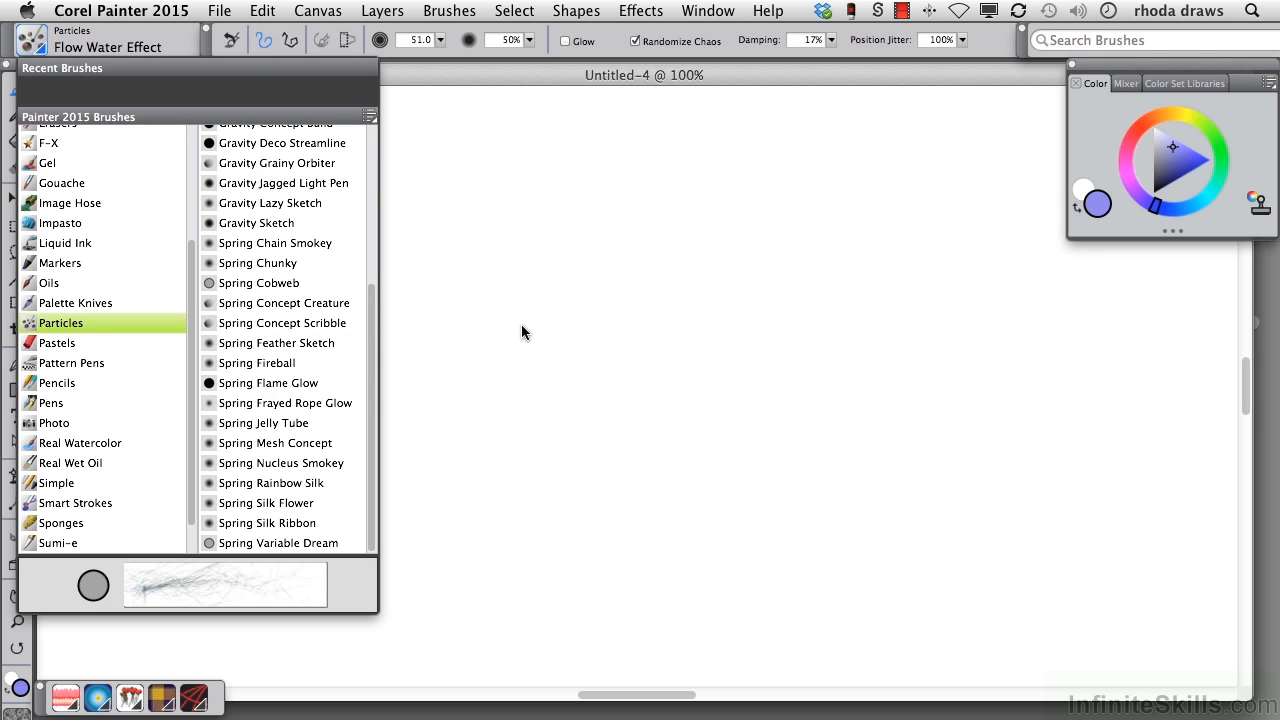
left_click(508, 82)
left_click_drag(508, 75, 511, 67)
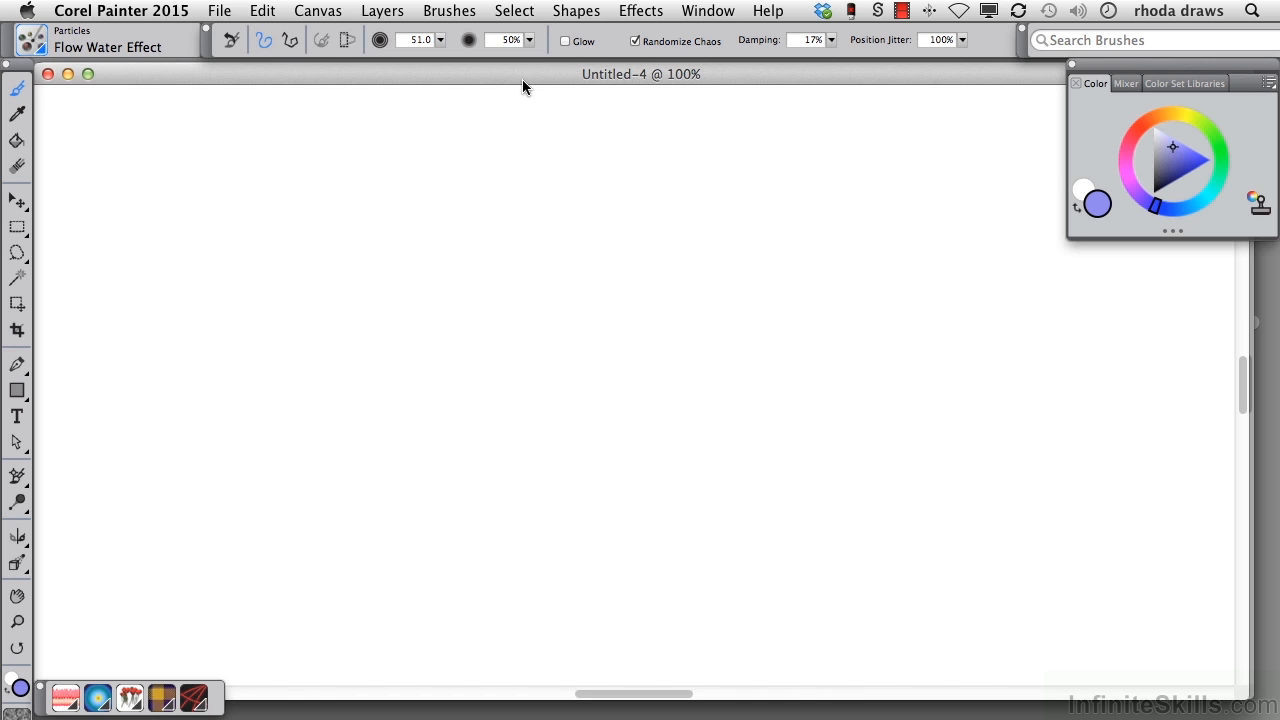
Step: Create a new 1200 by 600 pixel image at 150 pixels per inch with a black canvas color
left_click(219, 11)
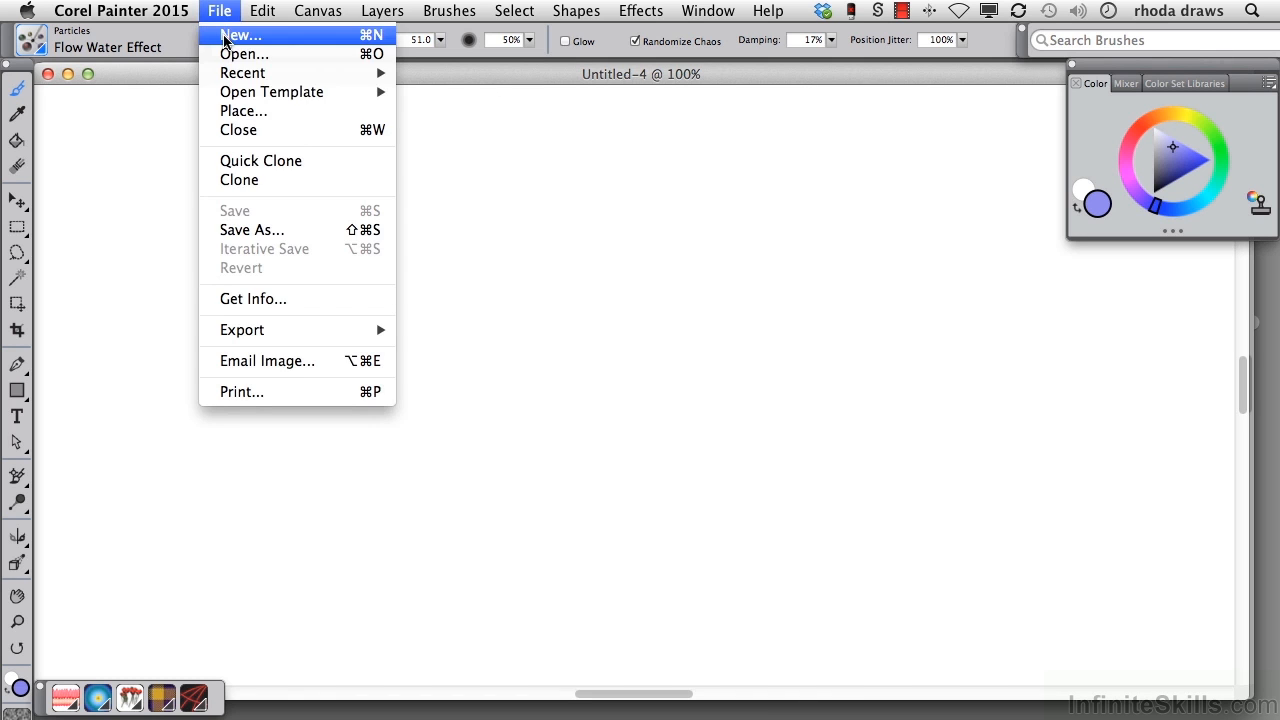
left_click(224, 41)
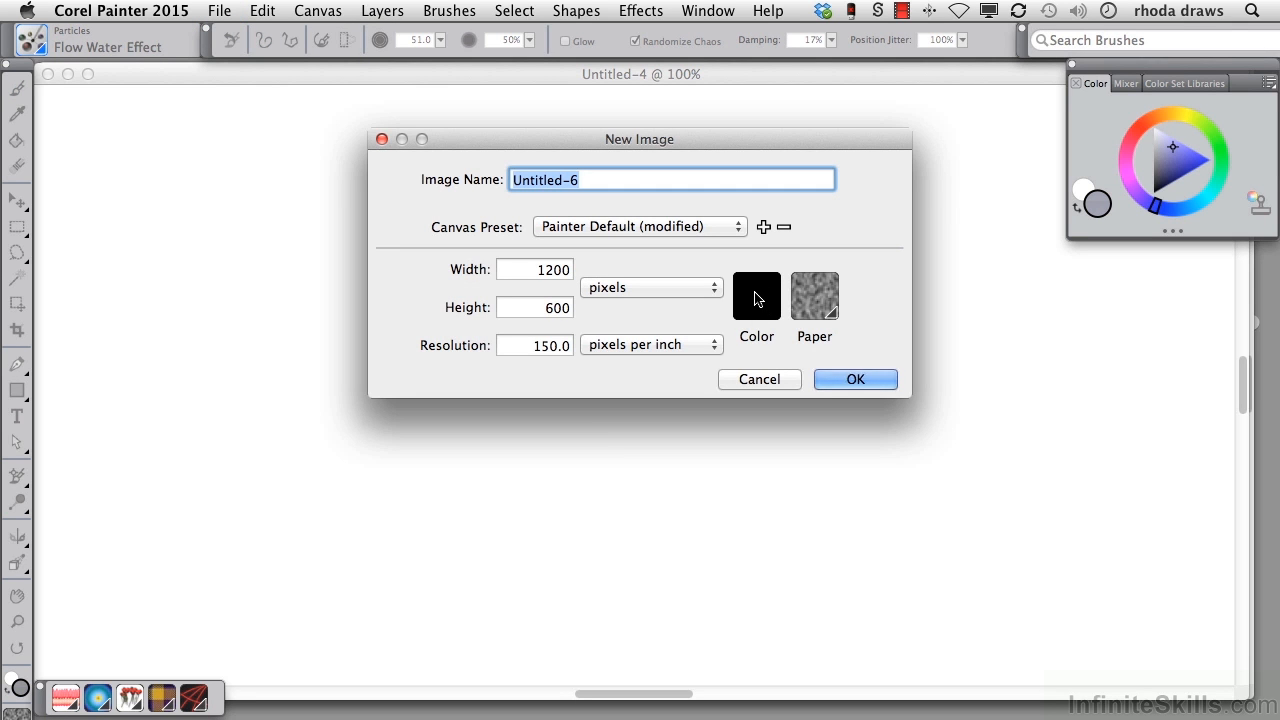
left_click(852, 378)
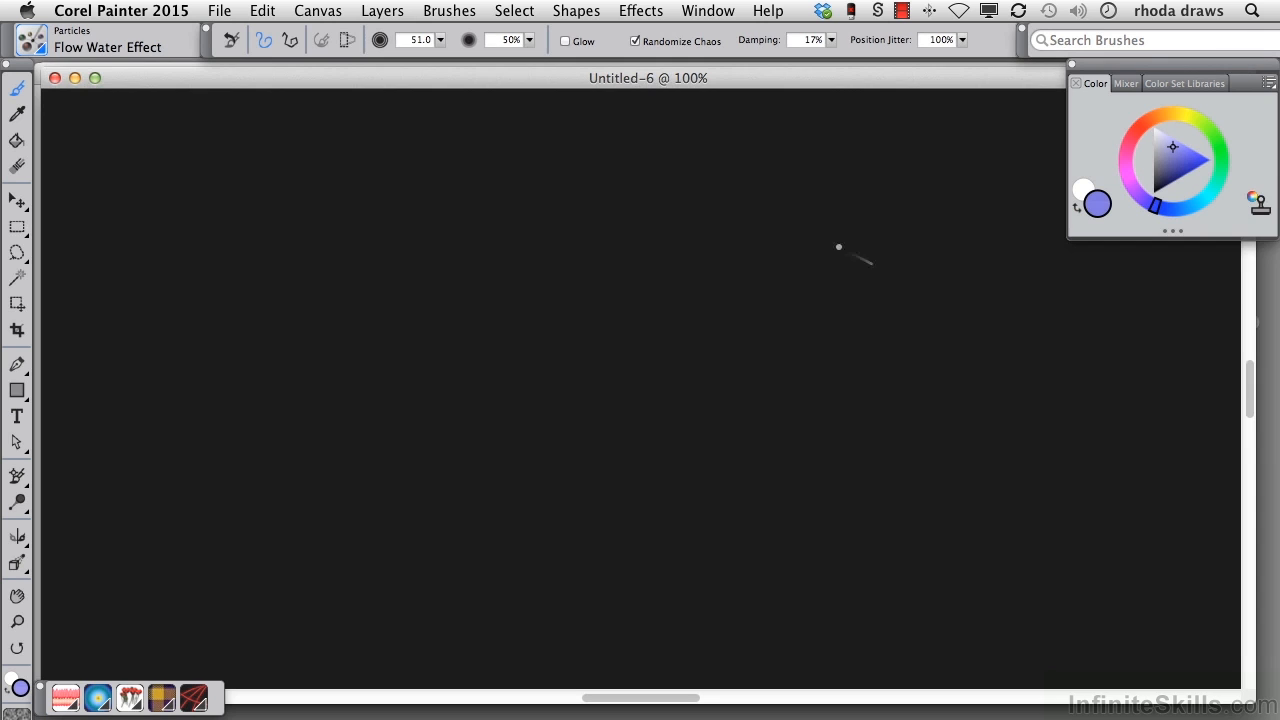
Step: Import the custom palette Particles-stroke.pal from the Chapter 1 folder, then move it over the canvas and enlarge it to show every brush
left_click(709, 12)
mouse_move(826, 165)
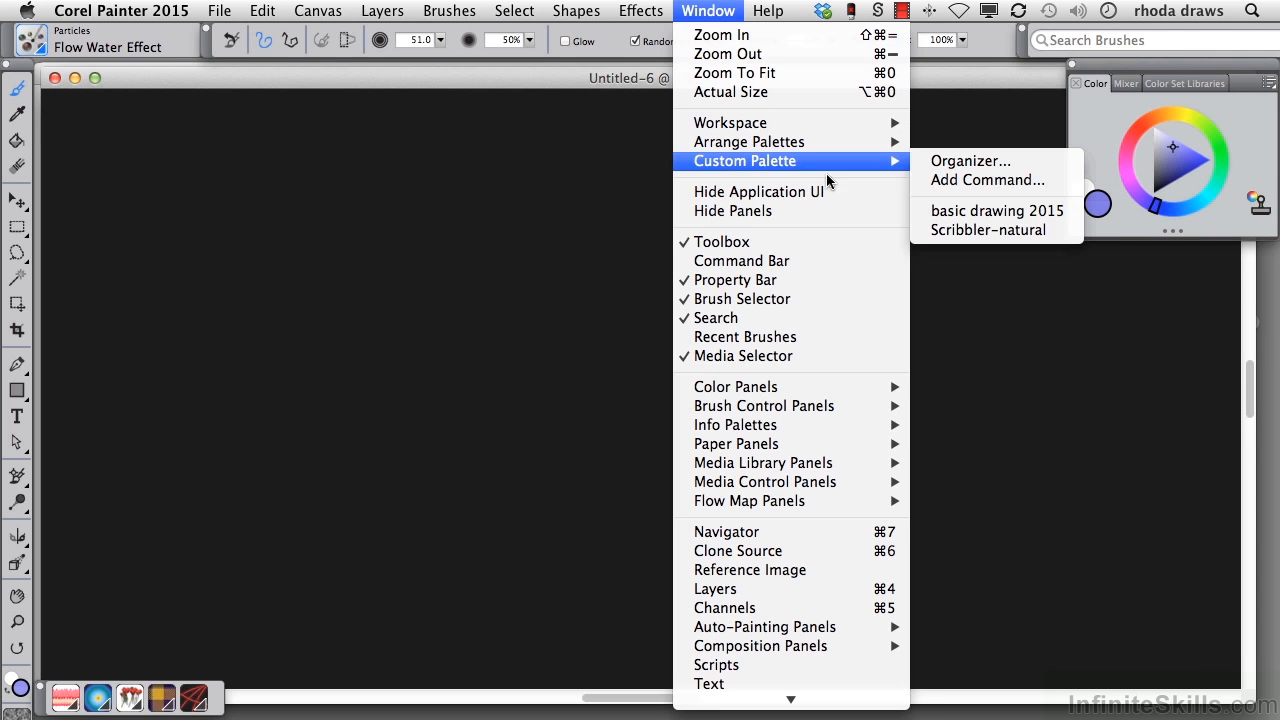
left_click(955, 165)
left_click(760, 280)
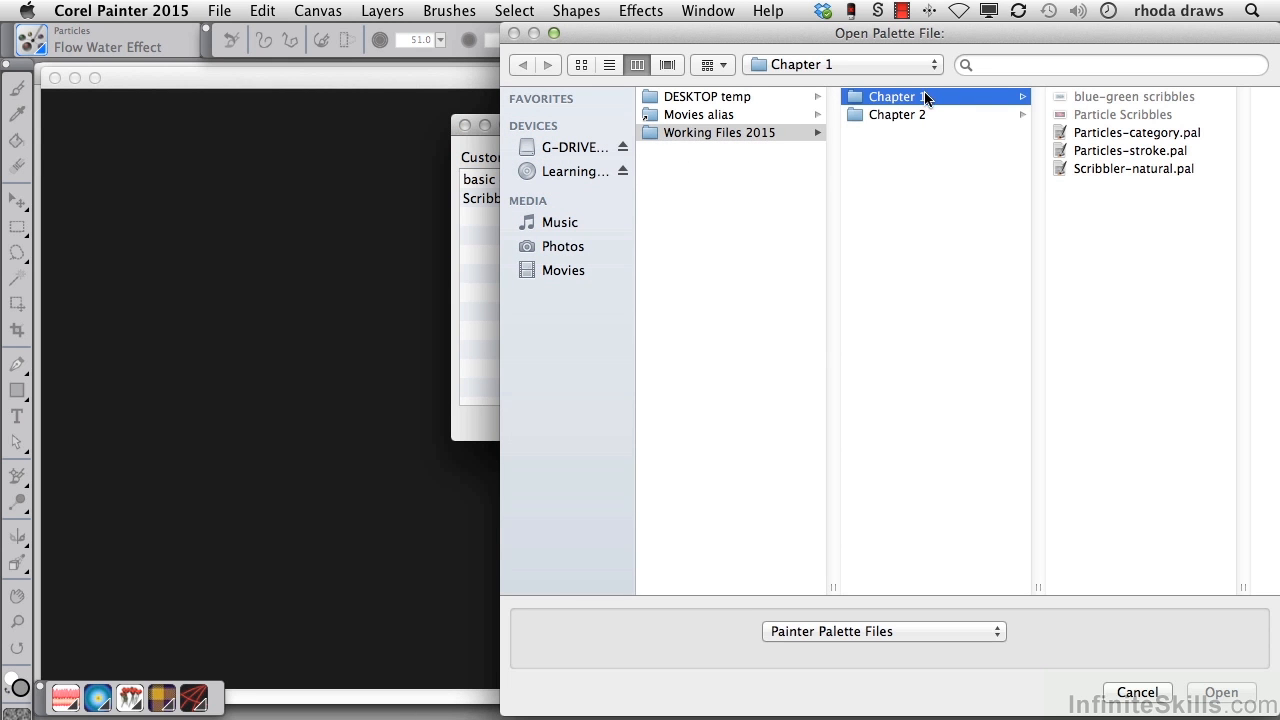
left_click(1151, 155)
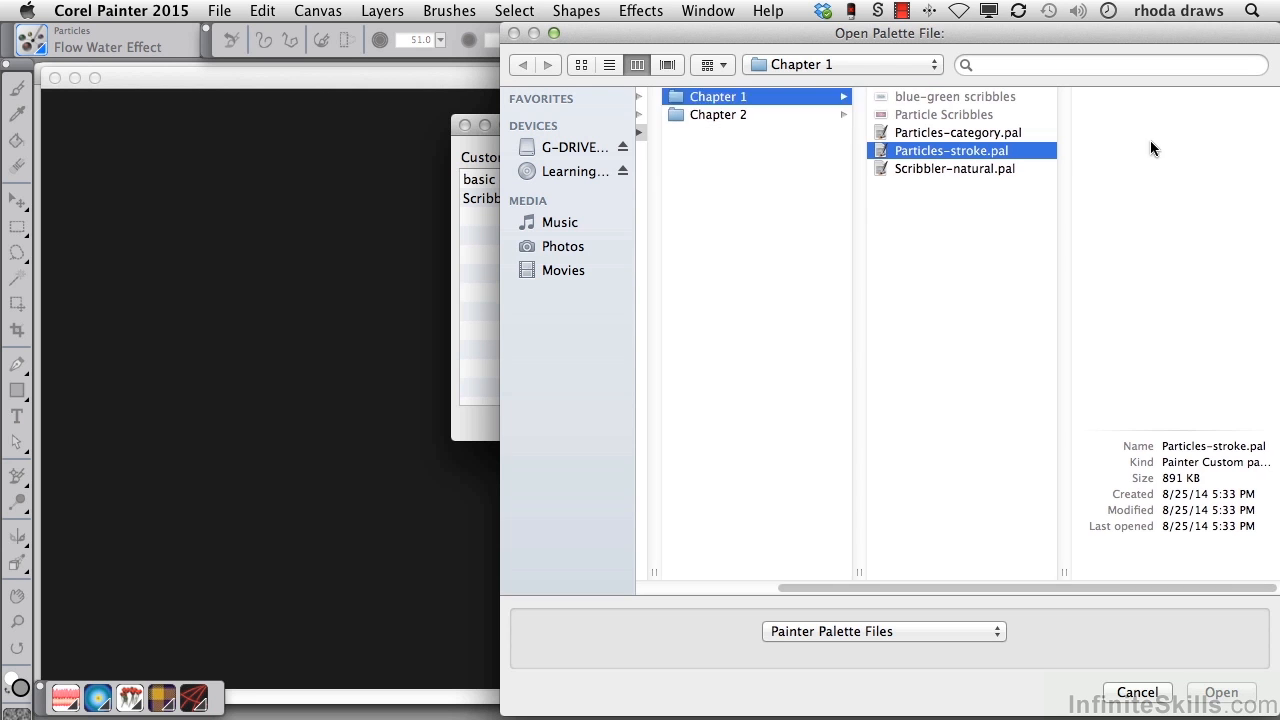
left_click(1221, 693)
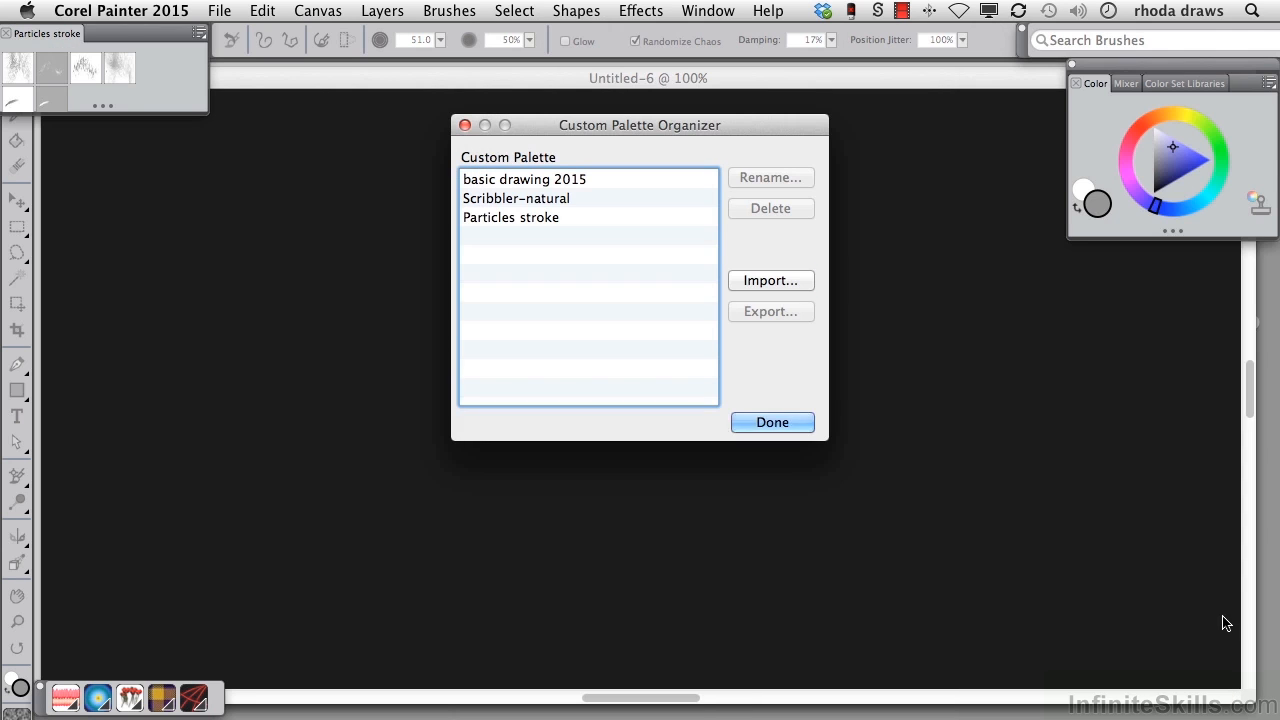
left_click(787, 423)
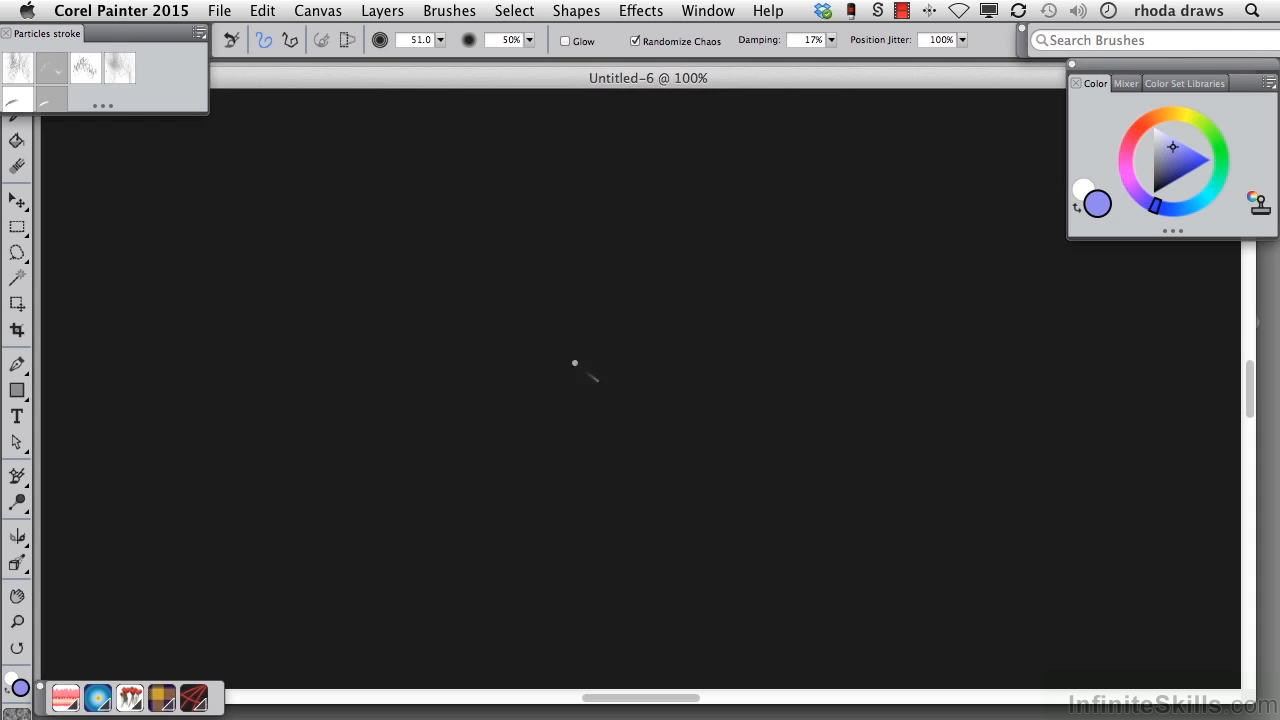
left_click_drag(132, 32, 201, 106)
left_click_drag(168, 181, 172, 258)
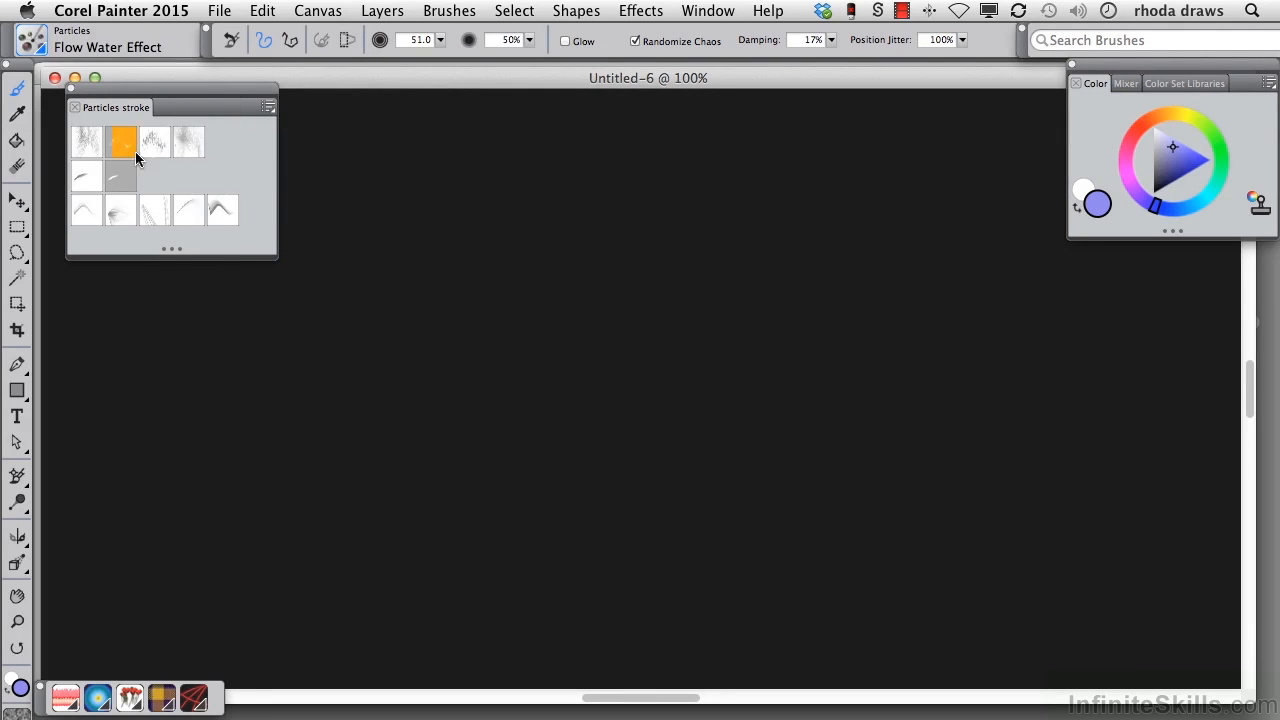
Step: Paint broad, overlapping orange fur strokes across the black canvas with the Flow Fur brush
left_click(82, 137)
left_click(1137, 130)
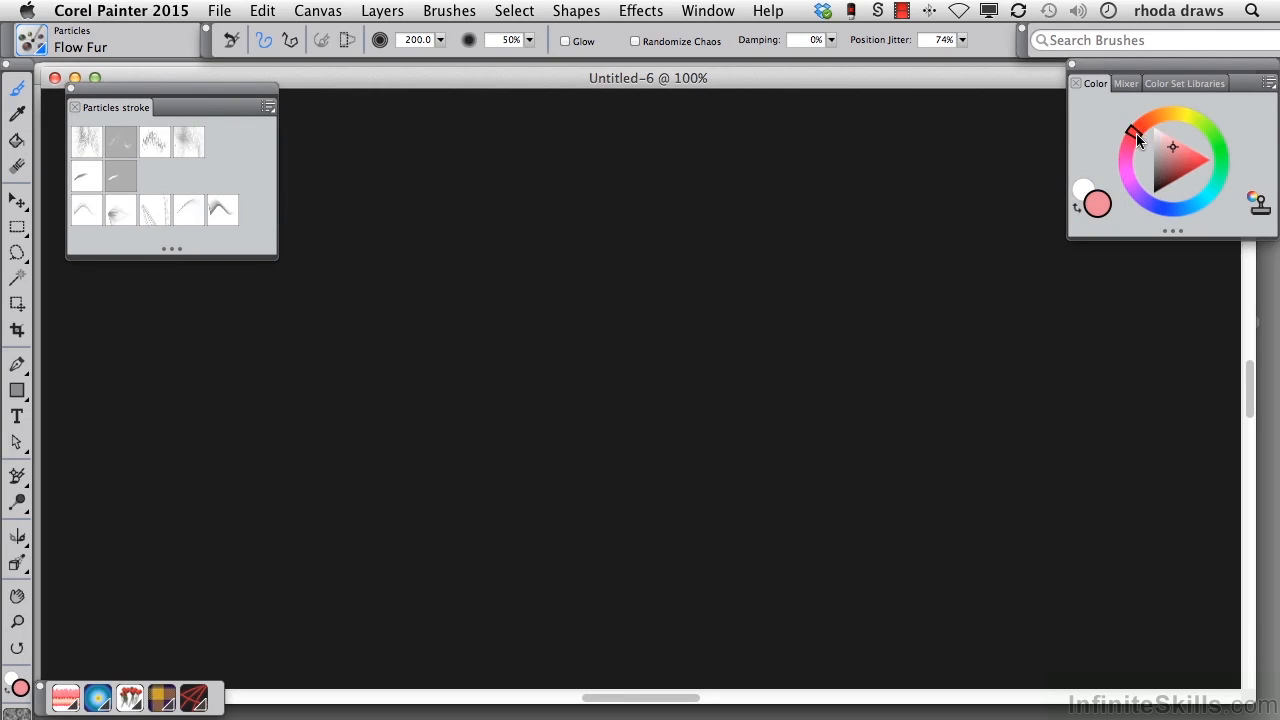
left_click(1159, 116)
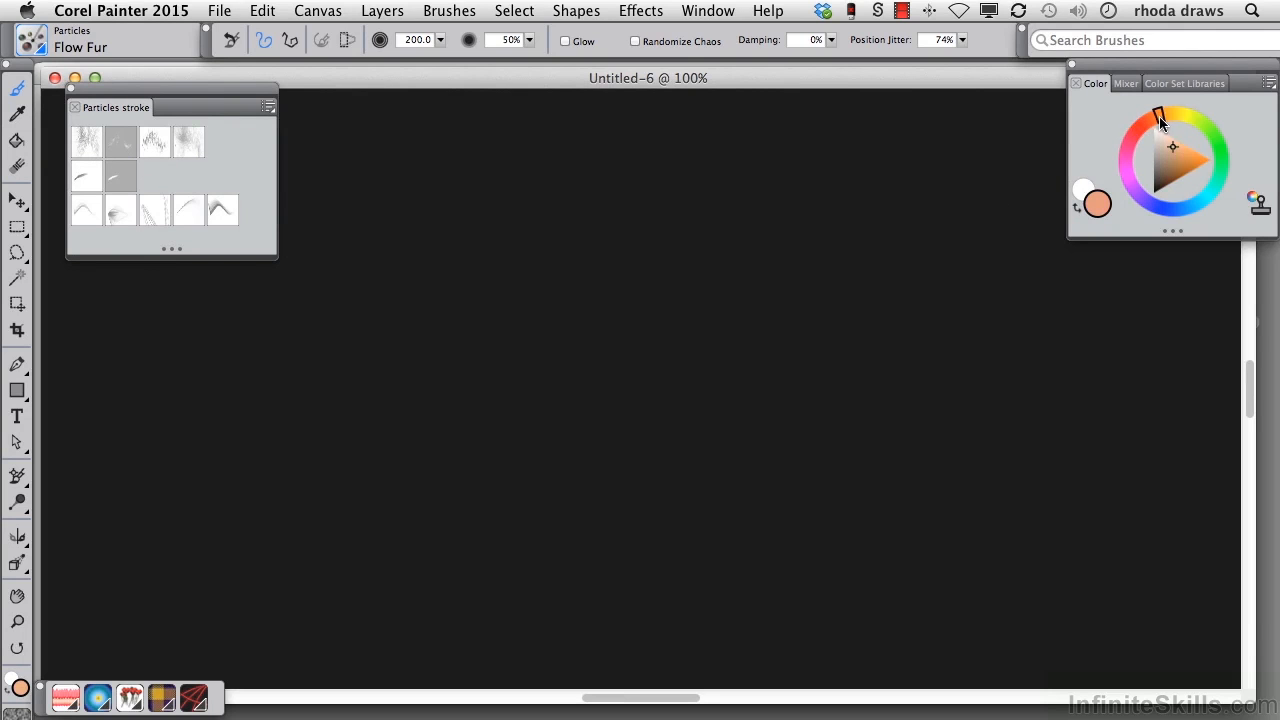
left_click(1182, 162)
mouse_move(180, 350)
left_mouse_down()
mouse_move(323, 371)
mouse_move(571, 252)
mouse_move(618, 453)
mouse_move(915, 420)
mouse_move(983, 449)
left_mouse_up()
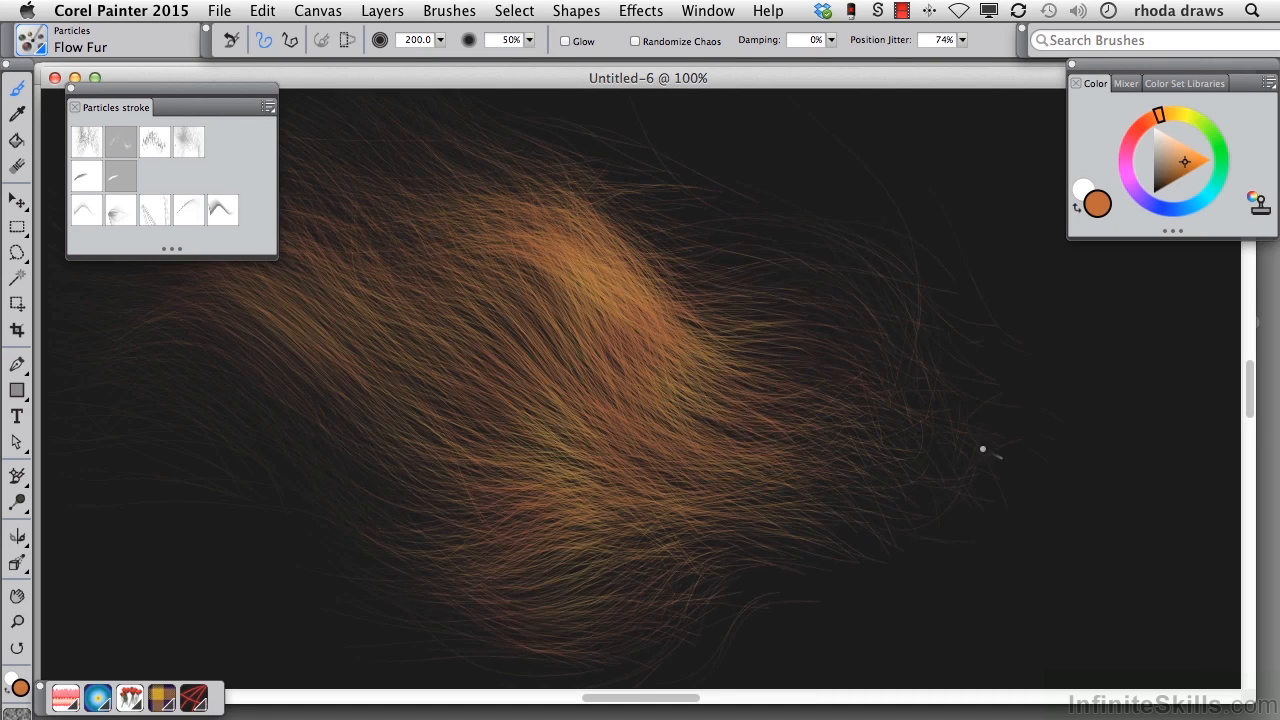
mouse_move(612, 240)
left_mouse_down()
mouse_move(870, 320)
mouse_move(900, 400)
mouse_move(975, 340)
mouse_move(970, 430)
mouse_move(1010, 395)
mouse_move(1020, 440)
mouse_move(1000, 380)
mouse_move(820, 500)
mouse_move(750, 435)
mouse_move(543, 540)
mouse_move(471, 543)
mouse_move(486, 495)
left_mouse_up()
mouse_move(168, 487)
left_mouse_down()
mouse_move(150, 530)
mouse_move(220, 380)
mouse_move(450, 310)
left_mouse_up()
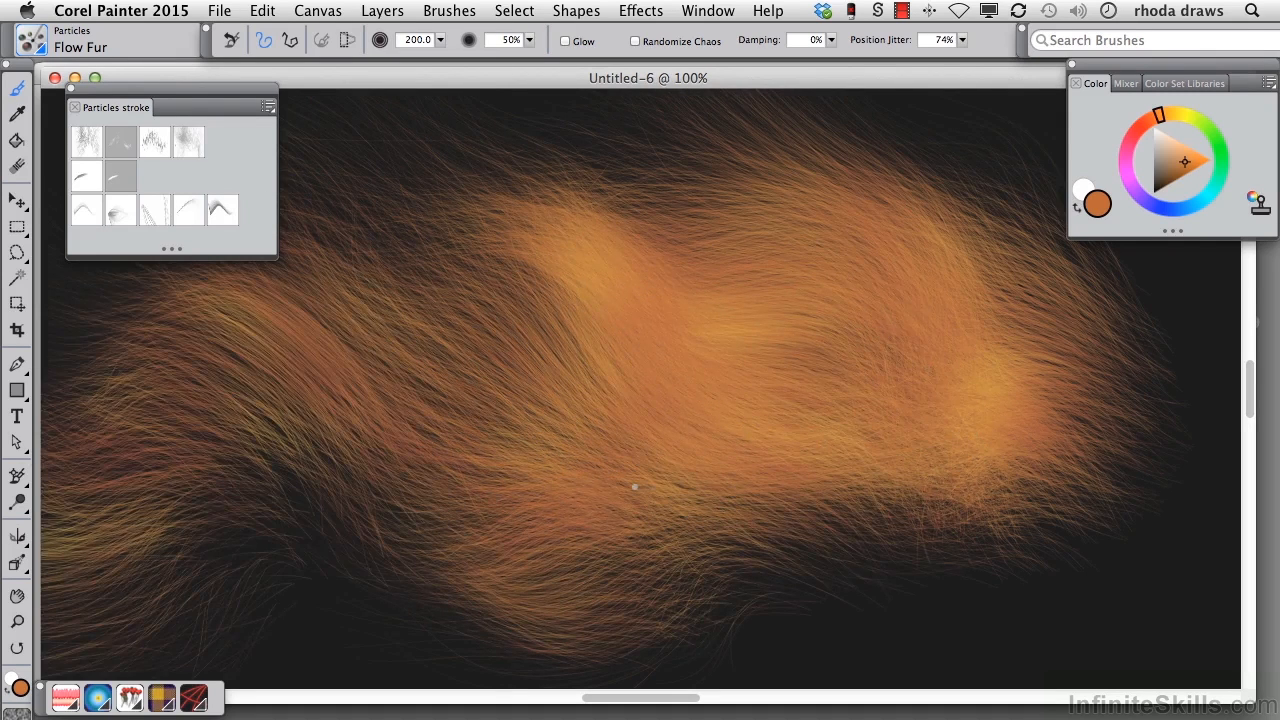
Step: Paint bright red sparkling trails over the upper-left and right areas of the fur with the Flow Sparkler Glow brush
left_click(117, 145)
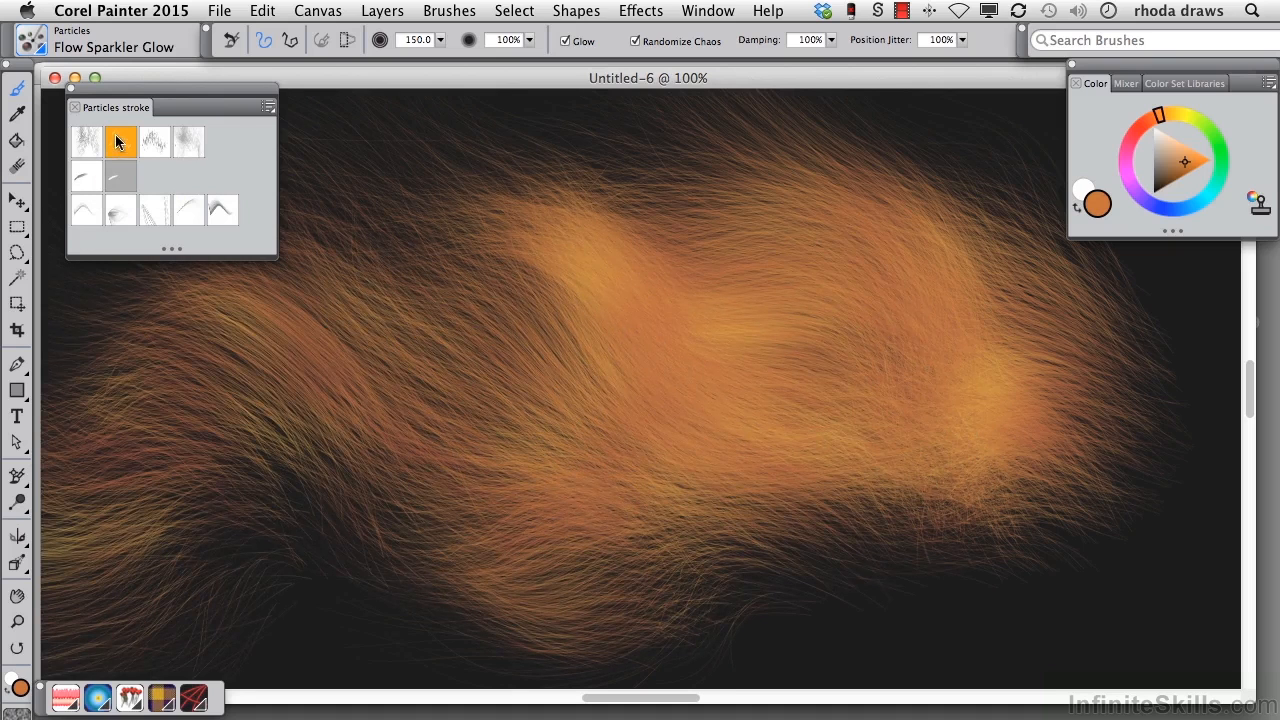
left_click(1141, 125)
left_click(1202, 162)
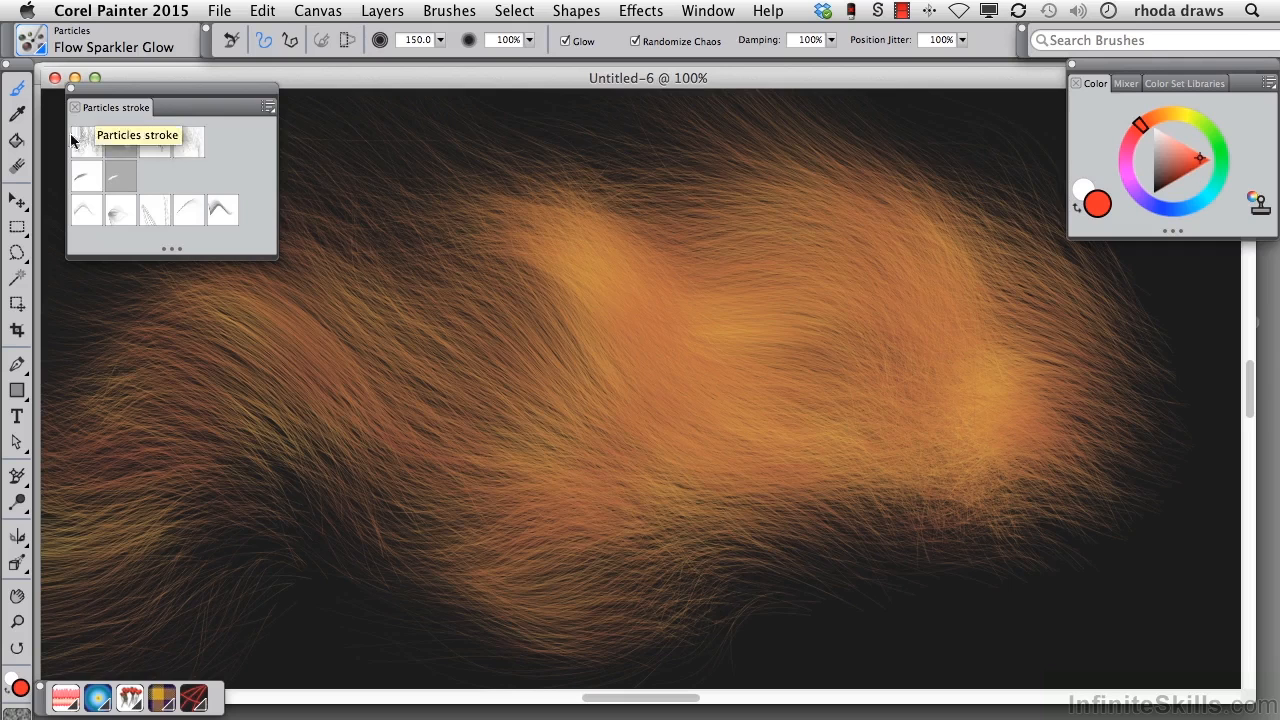
mouse_move(335, 158)
left_mouse_down()
mouse_move(360, 188)
mouse_move(425, 180)
mouse_move(473, 198)
mouse_move(475, 255)
mouse_move(585, 250)
left_mouse_up()
mouse_move(855, 575)
left_mouse_down()
mouse_move(818, 610)
mouse_move(870, 642)
mouse_move(958, 630)
mouse_move(1055, 592)
mouse_move(1078, 565)
mouse_move(1018, 488)
mouse_move(947, 470)
mouse_move(913, 492)
mouse_move(930, 545)
mouse_move(1012, 530)
mouse_move(1045, 458)
mouse_move(1025, 393)
mouse_move(896, 300)
mouse_move(867, 247)
mouse_move(871, 222)
mouse_move(905, 192)
mouse_move(946, 195)
mouse_move(992, 232)
mouse_move(1012, 297)
left_mouse_up()
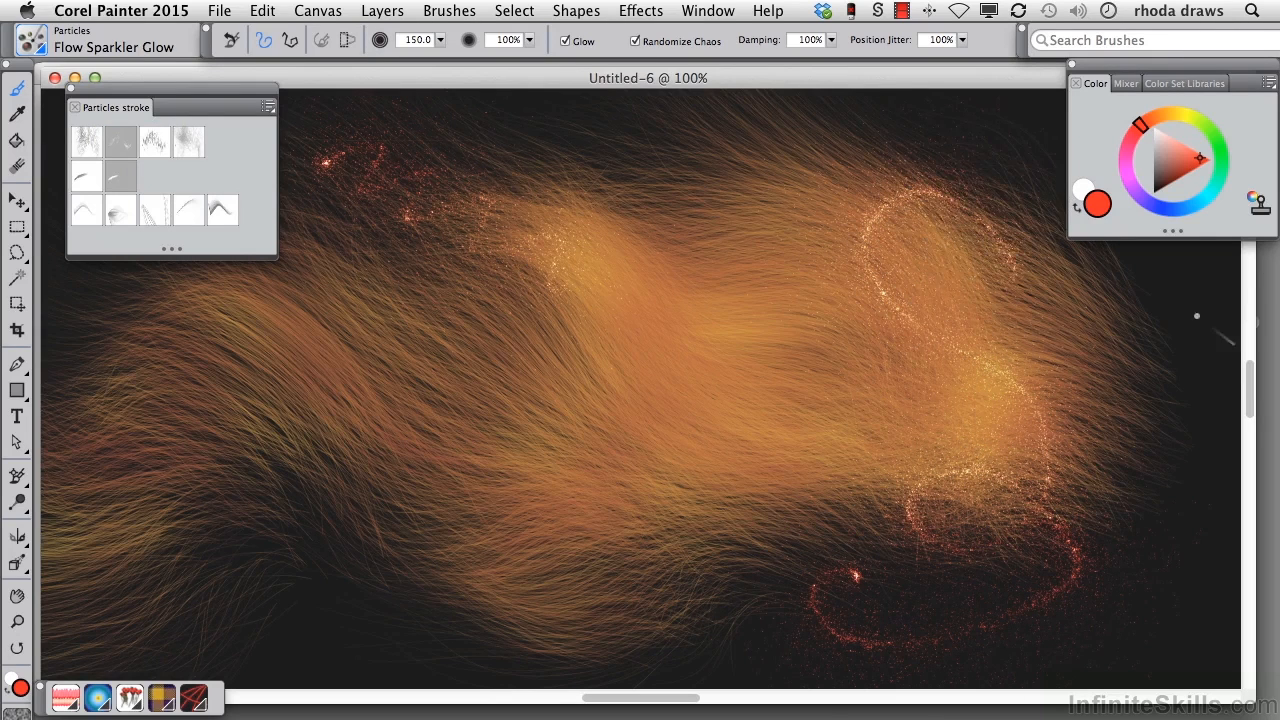
Step: Paint two curved magenta strokes across the lower part of the canvas with the Flow Organic Texture brush
left_click(153, 141)
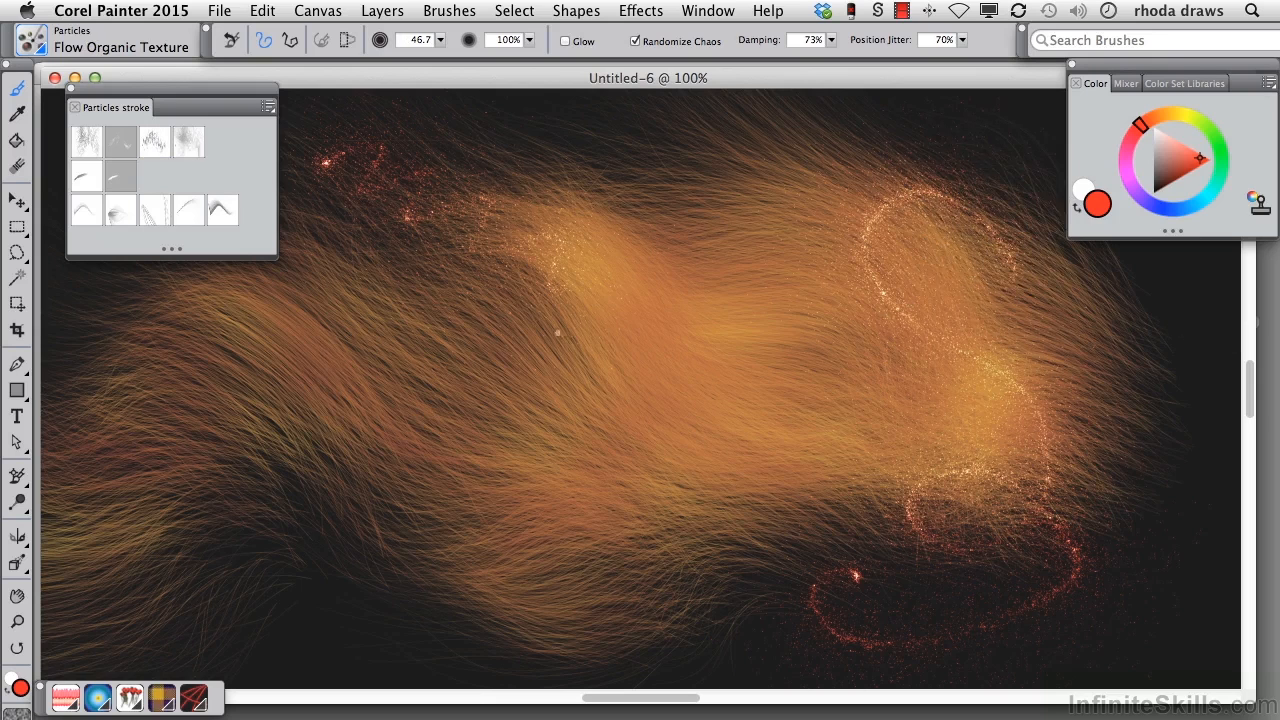
left_click(1131, 181)
mouse_move(178, 520)
left_mouse_down()
mouse_move(405, 455)
mouse_move(350, 605)
mouse_move(240, 598)
left_mouse_up()
mouse_move(600, 334)
left_mouse_down()
mouse_move(505, 482)
mouse_move(915, 600)
mouse_move(1093, 460)
left_mouse_up()
Step: Paint streaky light blue strokes down through the middle of the artwork with the Flow Water Effect brush
left_click(181, 142)
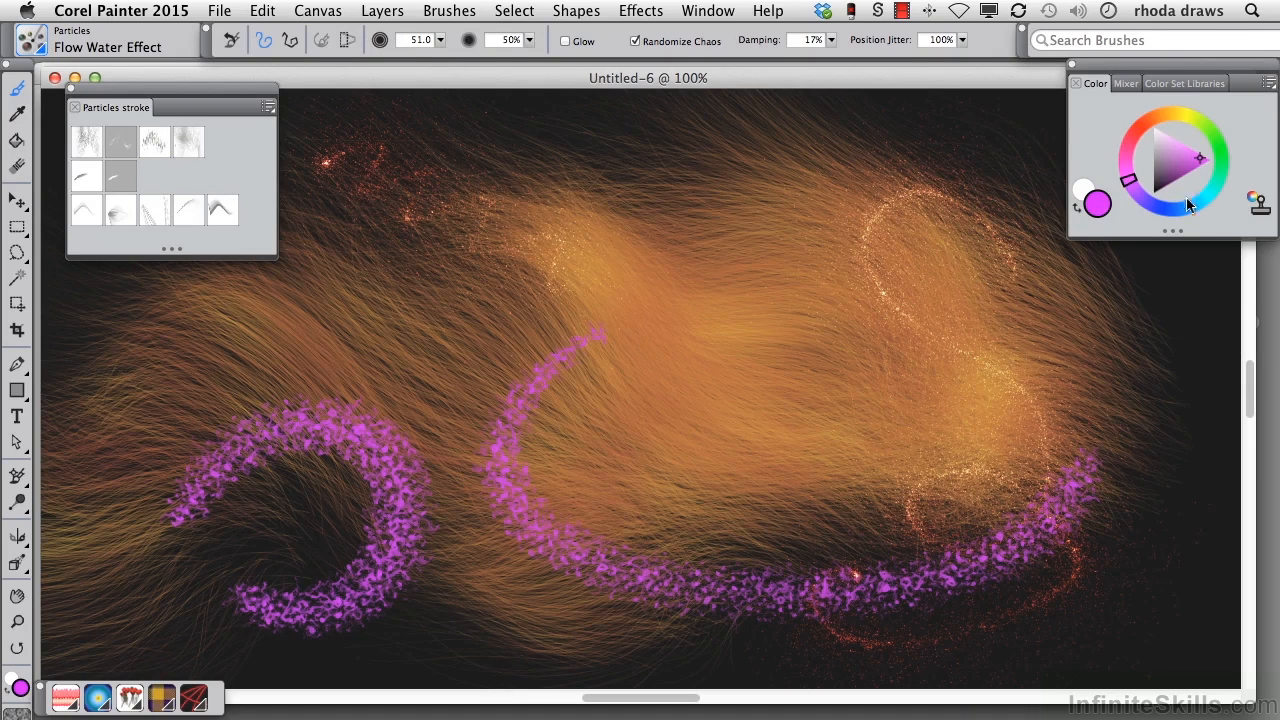
left_click(1174, 153)
mouse_move(555, 208)
left_mouse_down()
mouse_move(571, 168)
mouse_move(800, 255)
mouse_move(625, 430)
mouse_move(300, 580)
mouse_move(650, 645)
left_mouse_up()
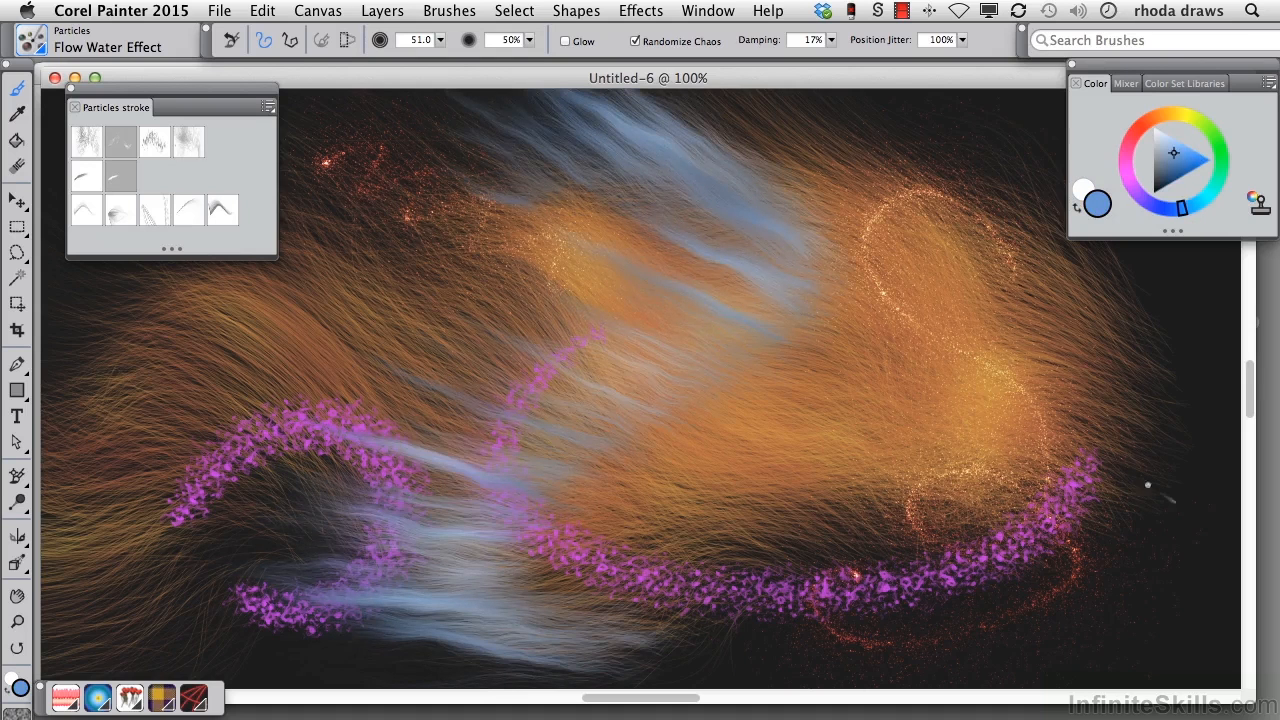
mouse_move(850, 195)
left_mouse_down()
mouse_move(916, 272)
mouse_move(885, 457)
mouse_move(640, 548)
mouse_move(695, 662)
left_mouse_up()
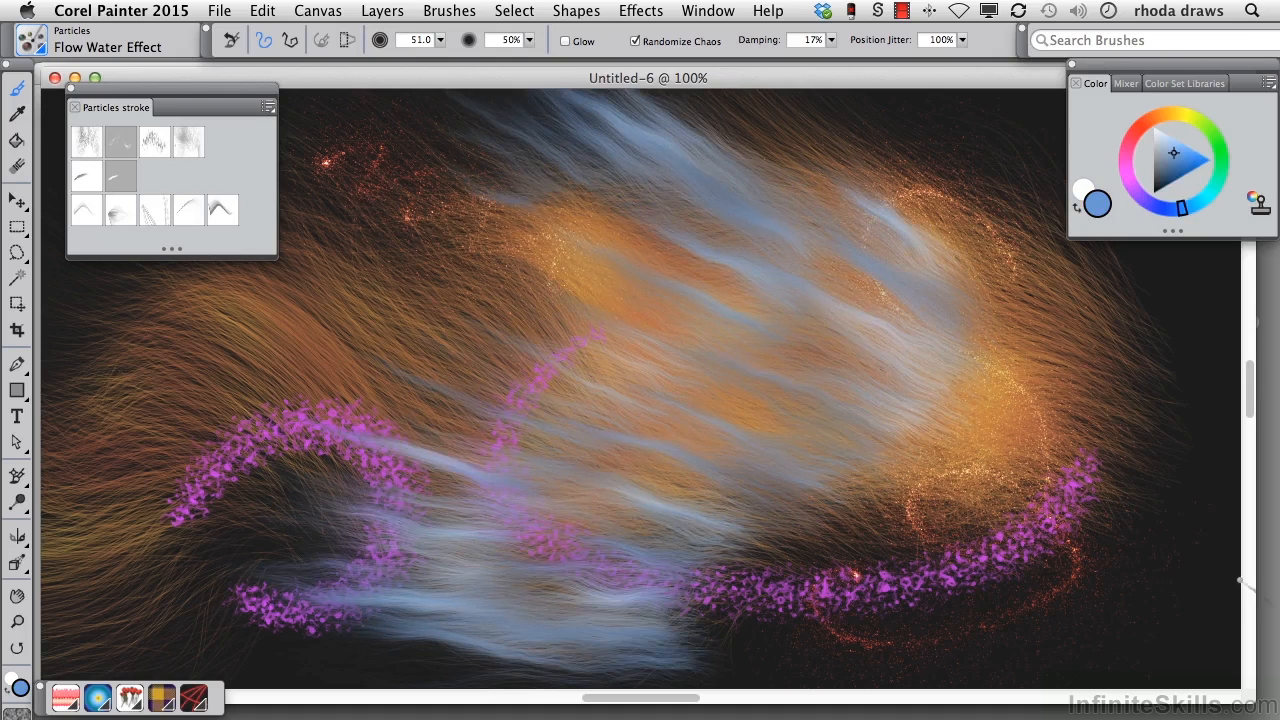
Step: Set the cursor type to Brush ghost in the Interface preferences
left_click(127, 12)
mouse_move(152, 67)
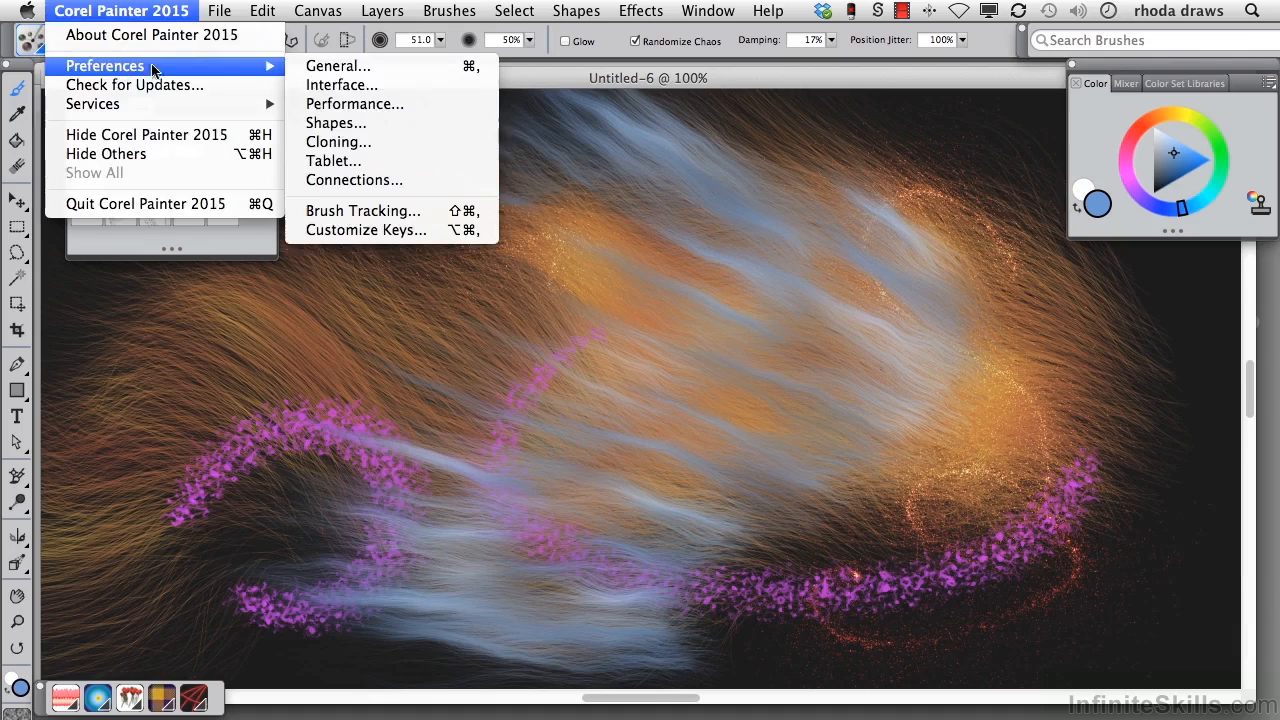
left_click(328, 88)
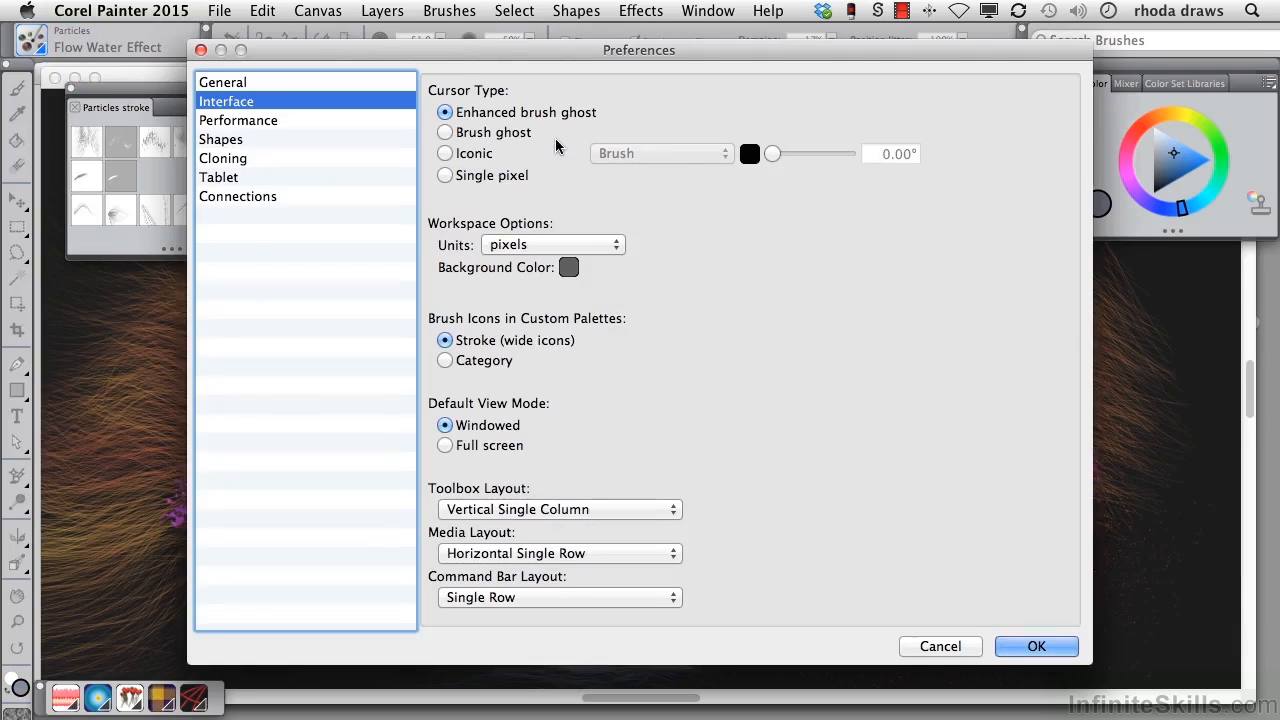
left_click(445, 132)
left_click(1040, 644)
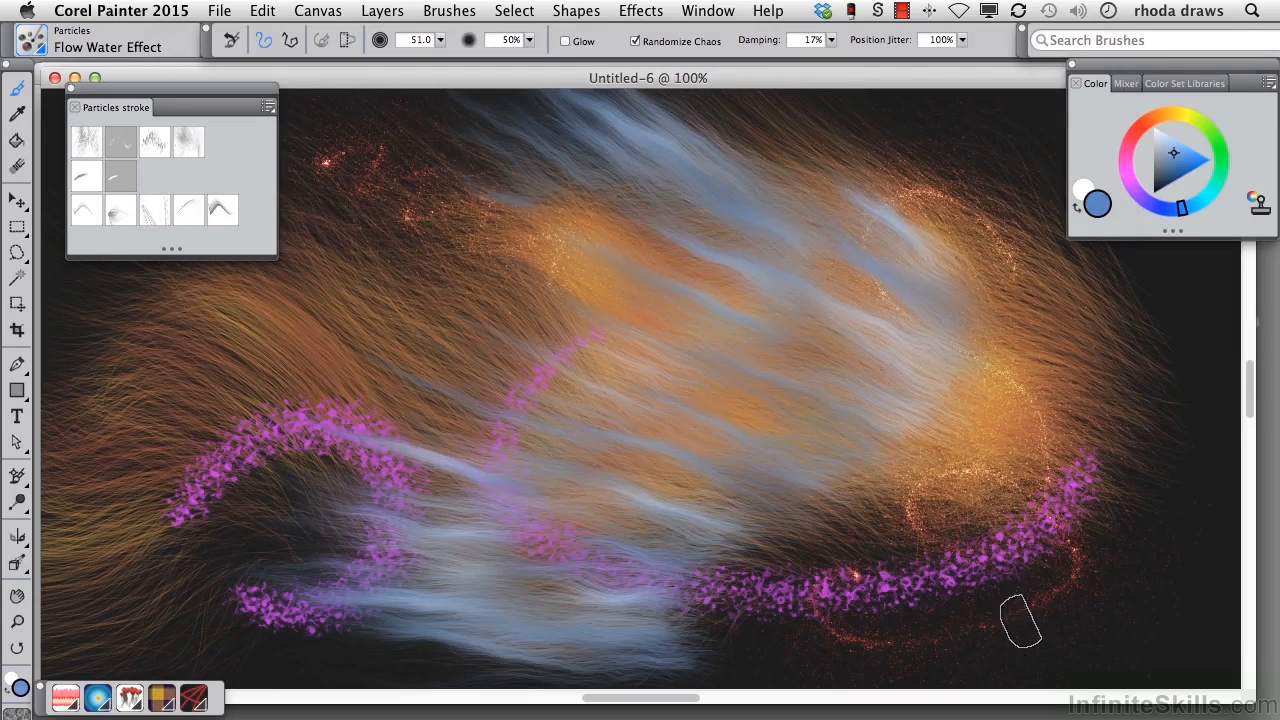
Step: Paint looping, spiralling blue strokes across the artwork with the Gravity Bristle brush
left_click(80, 177)
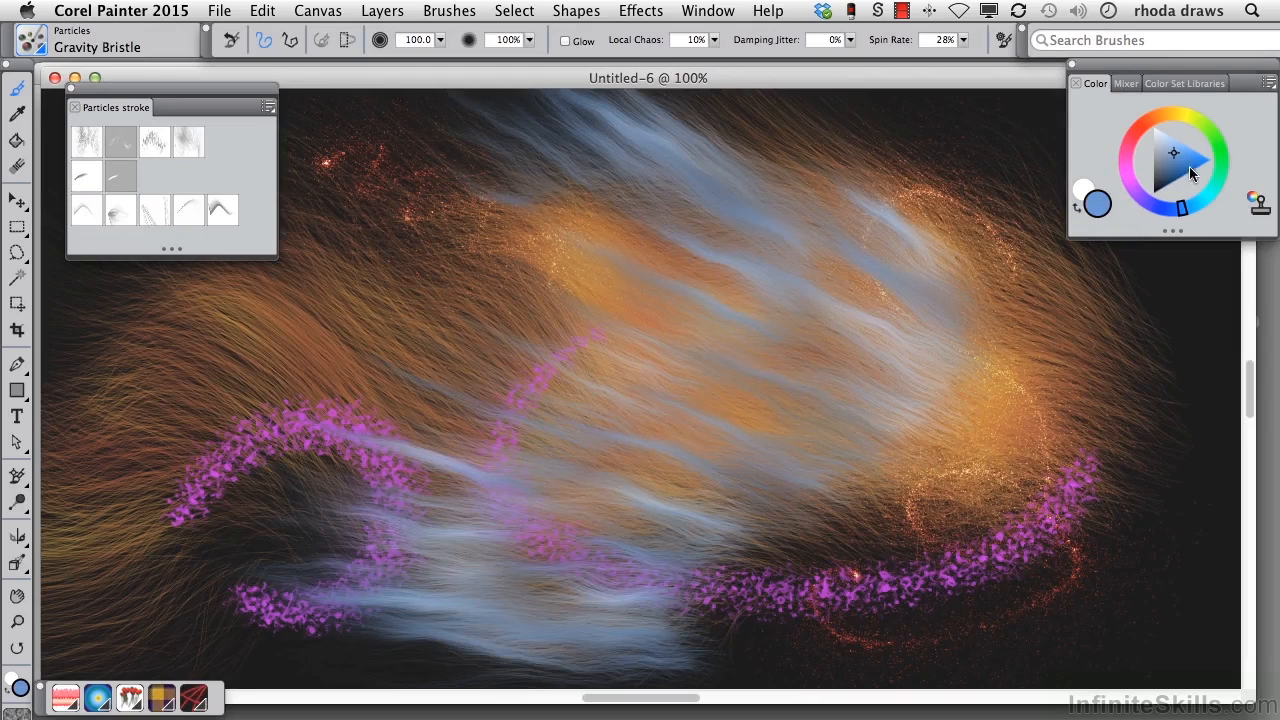
mouse_move(943, 251)
left_mouse_down()
mouse_move(967, 295)
mouse_move(972, 399)
left_mouse_up()
mouse_move(590, 338)
left_mouse_down()
mouse_move(374, 491)
mouse_move(531, 366)
mouse_move(166, 451)
mouse_move(265, 396)
mouse_move(232, 355)
left_mouse_up()
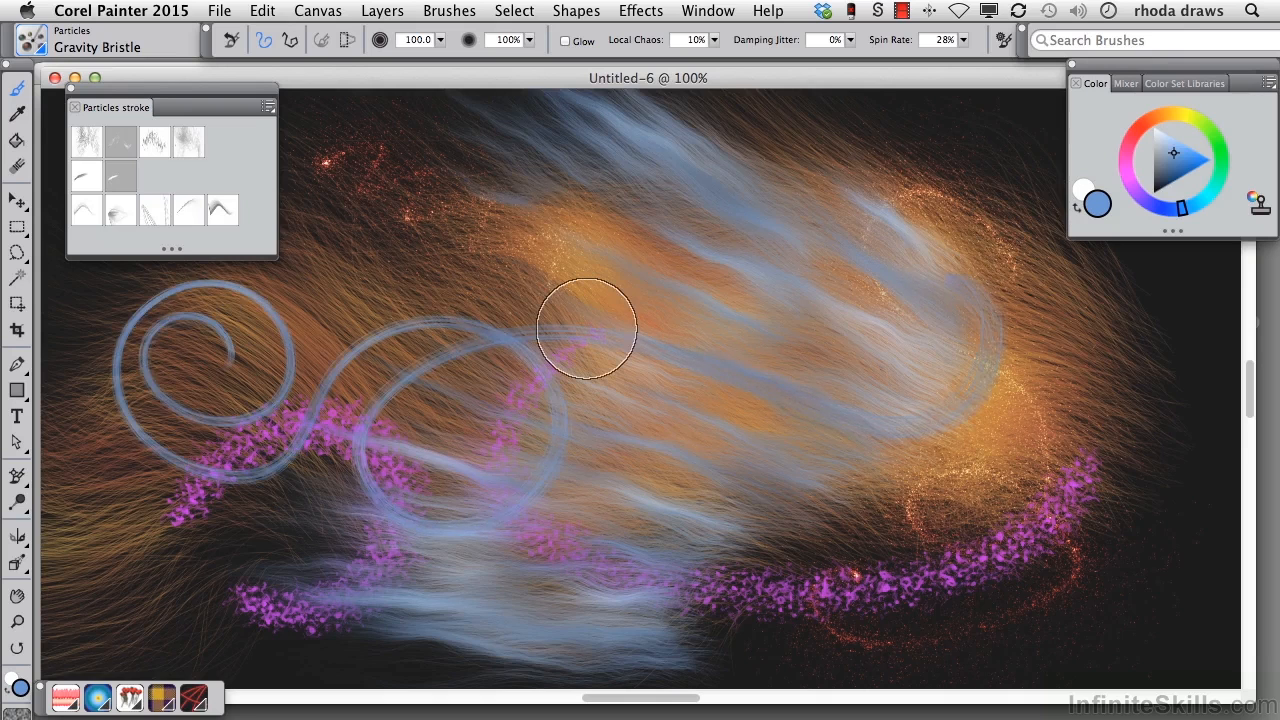
Step: Paint a blue-tinted winding ribbon down the right part of the artwork with the Gravity Deco Stream... brush
left_click(114, 173)
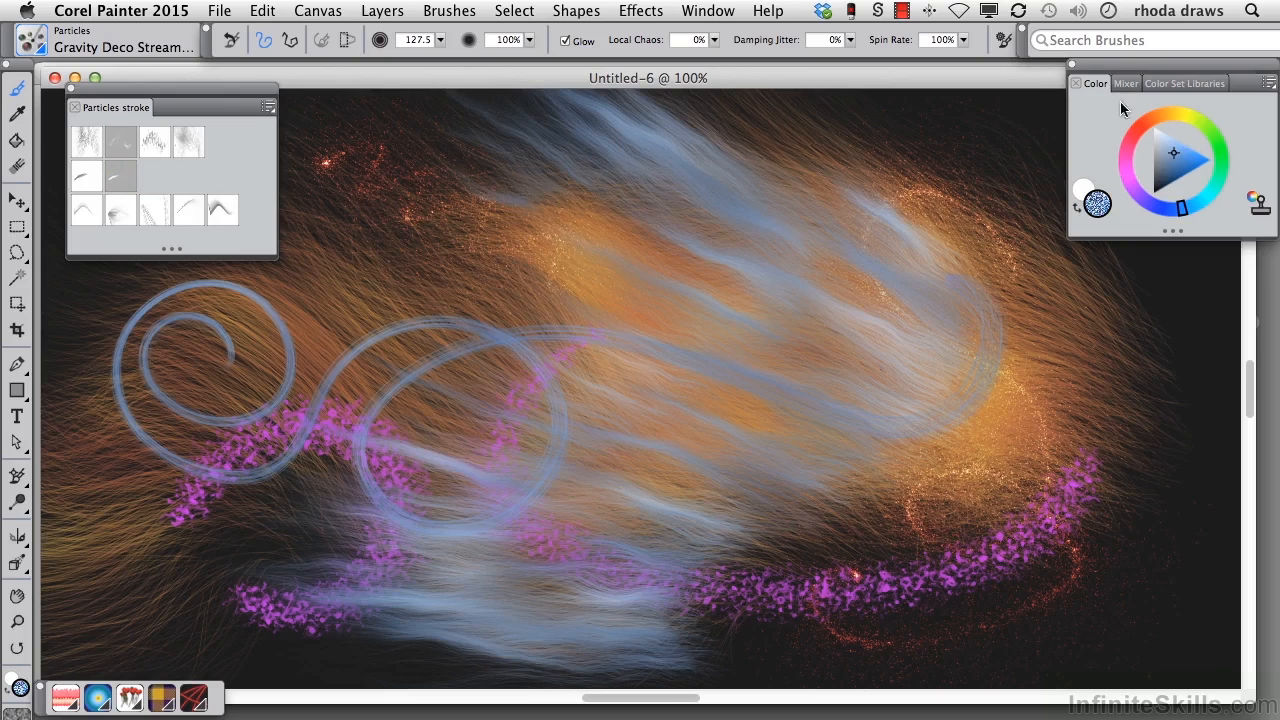
mouse_move(1026, 66)
left_mouse_down()
mouse_move(991, 80)
mouse_move(837, 80)
left_mouse_up()
mouse_move(640, 217)
left_mouse_down()
mouse_move(749, 277)
mouse_move(692, 464)
mouse_move(740, 578)
mouse_move(1085, 550)
left_mouse_up()
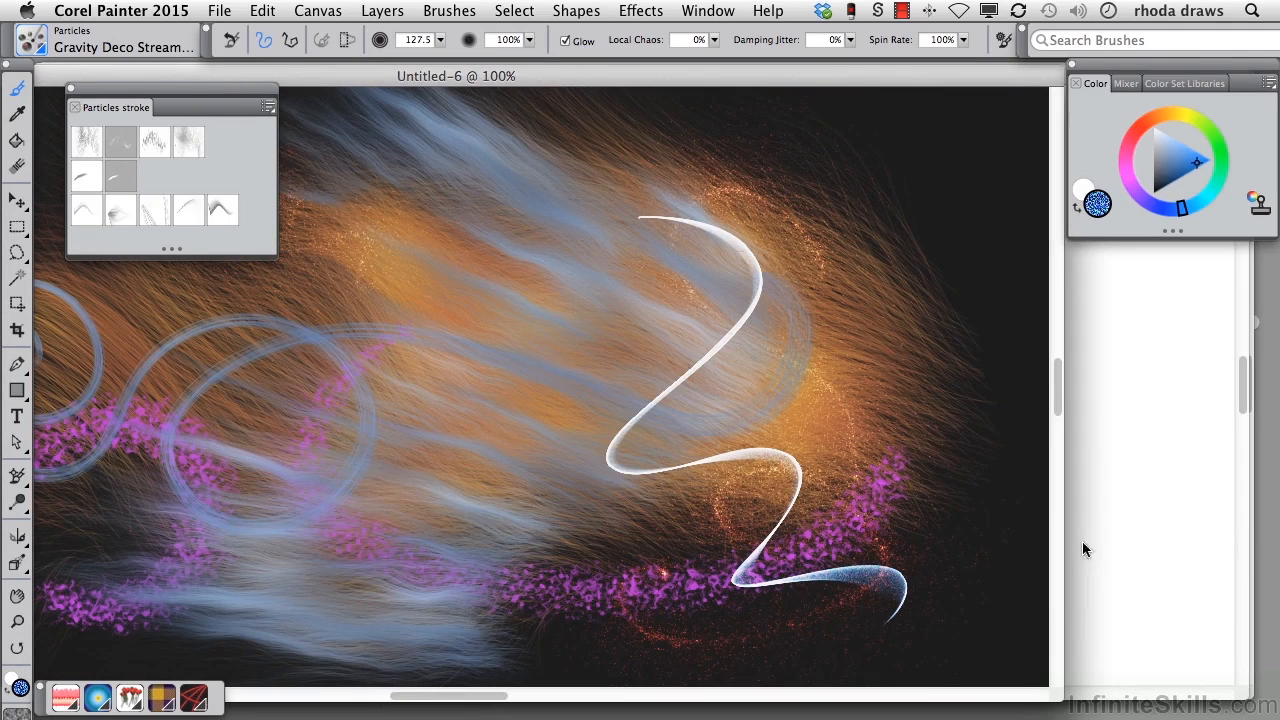
Step: Add one pink and two teal winding ribbons on either side of the blue one with the Gravity Deco Stream... brush
left_click(1181, 170)
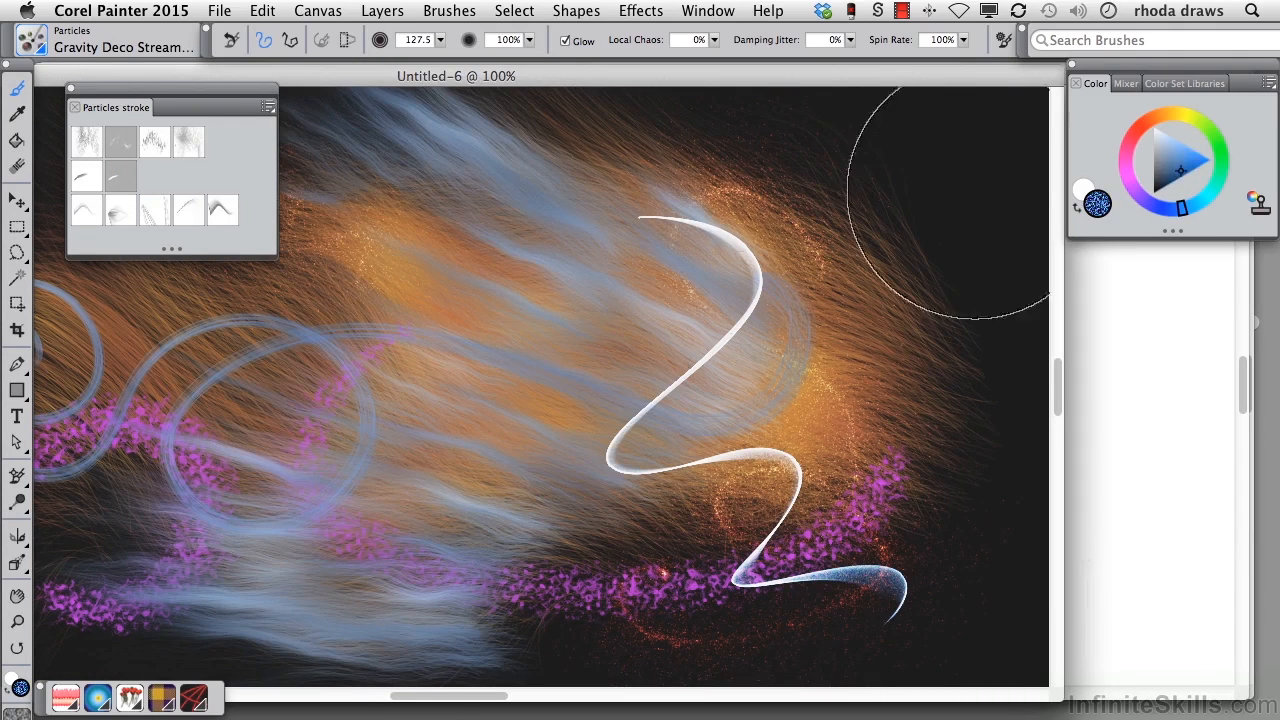
left_click(1127, 144)
left_click(1198, 161)
mouse_move(846, 211)
left_mouse_down()
mouse_move(908, 230)
mouse_move(926, 291)
mouse_move(823, 396)
mouse_move(884, 425)
mouse_move(896, 515)
mouse_move(975, 595)
left_mouse_up()
left_click(1210, 190)
mouse_move(735, 233)
left_mouse_down()
mouse_move(786, 320)
mouse_move(725, 401)
mouse_move(842, 443)
mouse_move(776, 561)
mouse_move(873, 619)
mouse_move(950, 628)
left_mouse_up()
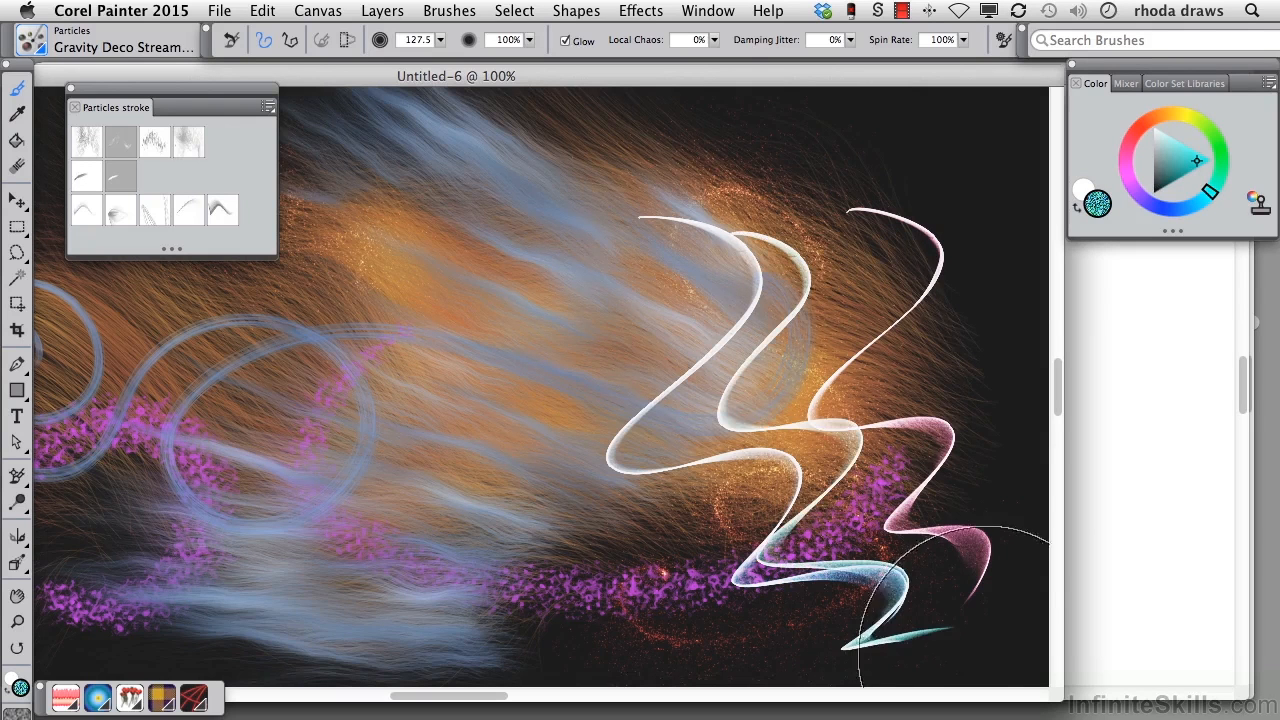
mouse_move(548, 300)
left_mouse_down()
mouse_move(530, 450)
mouse_move(650, 542)
mouse_move(775, 600)
left_mouse_up()
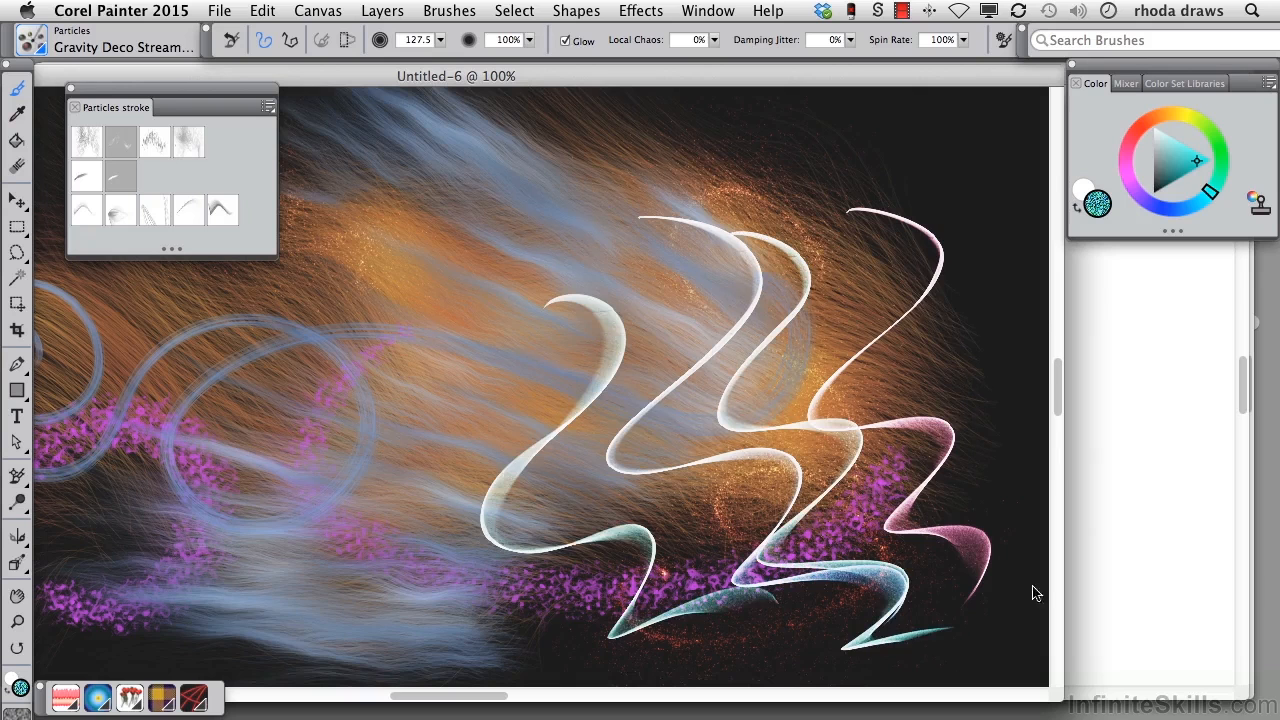
Step: Paint a long, wandering teal stroke across the artwork with the Spring Chain Smokey brush
left_click(82, 213)
mouse_move(334, 77)
left_mouse_down()
mouse_move(378, 91)
mouse_move(606, 86)
left_mouse_up()
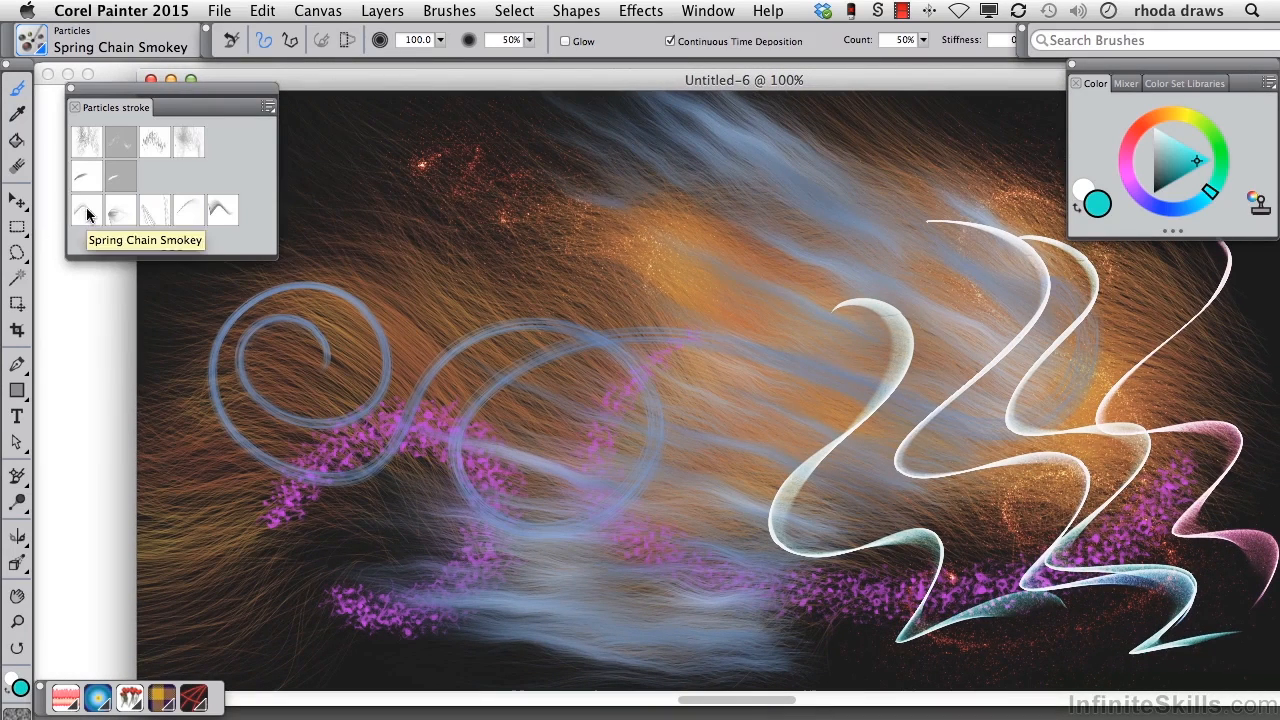
mouse_move(351, 191)
left_mouse_down()
mouse_move(390, 280)
mouse_move(560, 491)
mouse_move(1183, 597)
mouse_move(1240, 585)
left_mouse_up()
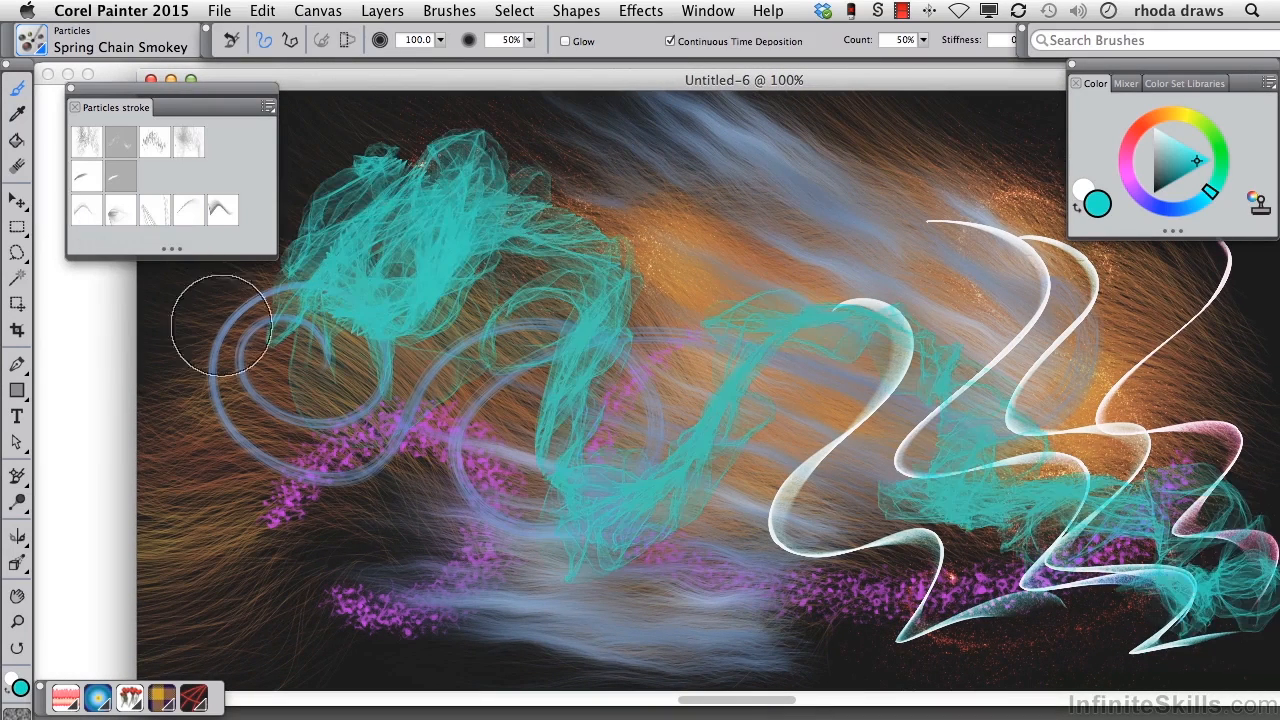
Step: Set the cursor type to Enhanced brush ghost in the Interface preferences
left_click(85, 11)
mouse_move(96, 70)
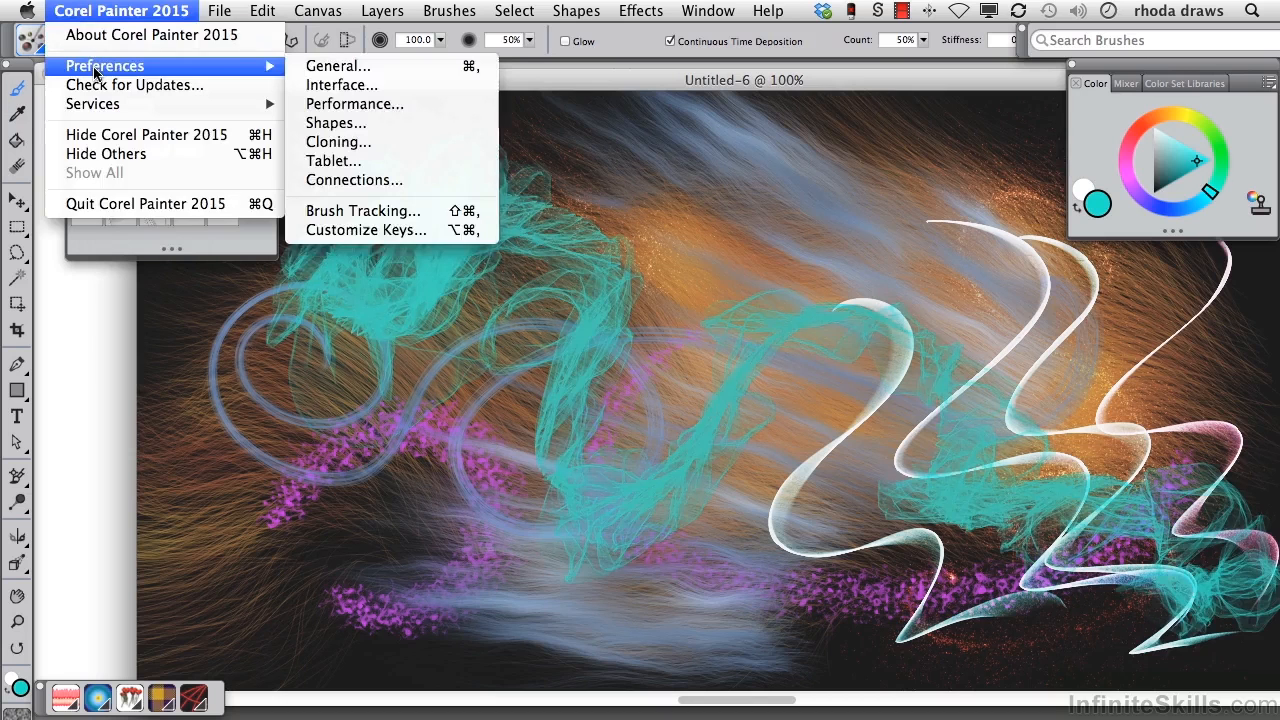
left_click(342, 85)
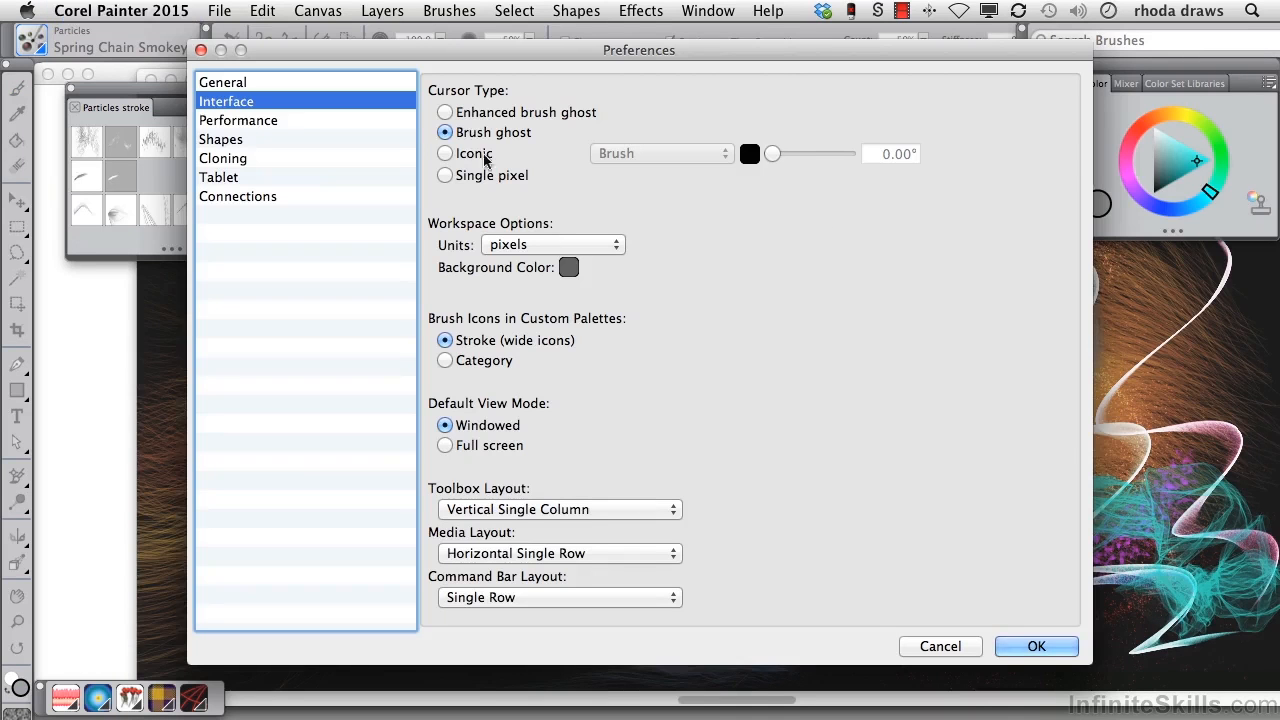
left_click(1040, 647)
Step: Paint more teal Spring Chain Smokey strokes through the middle and down across the lower part of the artwork
mouse_move(782, 218)
left_mouse_down()
mouse_move(762, 110)
mouse_move(771, 355)
left_mouse_up()
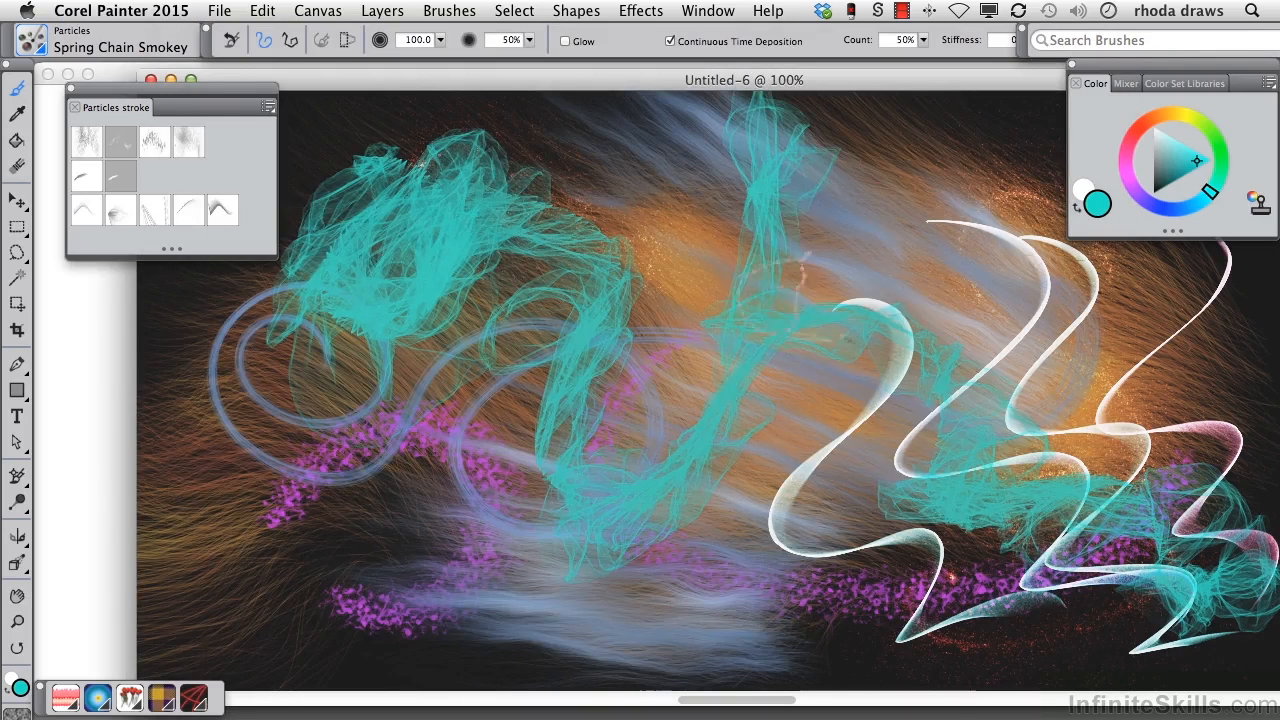
mouse_move(689, 272)
left_mouse_down()
mouse_move(540, 300)
mouse_move(580, 210)
mouse_move(640, 165)
left_mouse_up()
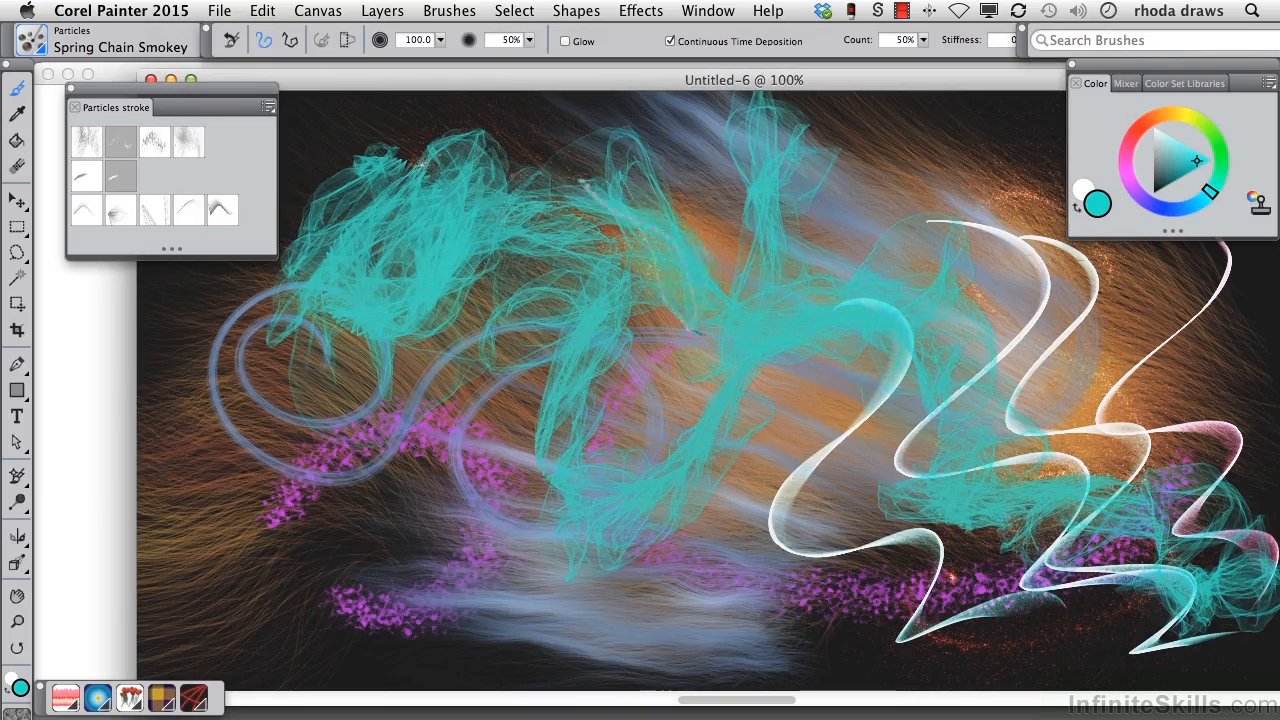
mouse_move(737, 286)
left_mouse_down()
mouse_move(805, 258)
mouse_move(805, 318)
mouse_move(615, 380)
mouse_move(650, 355)
mouse_move(838, 299)
left_mouse_up()
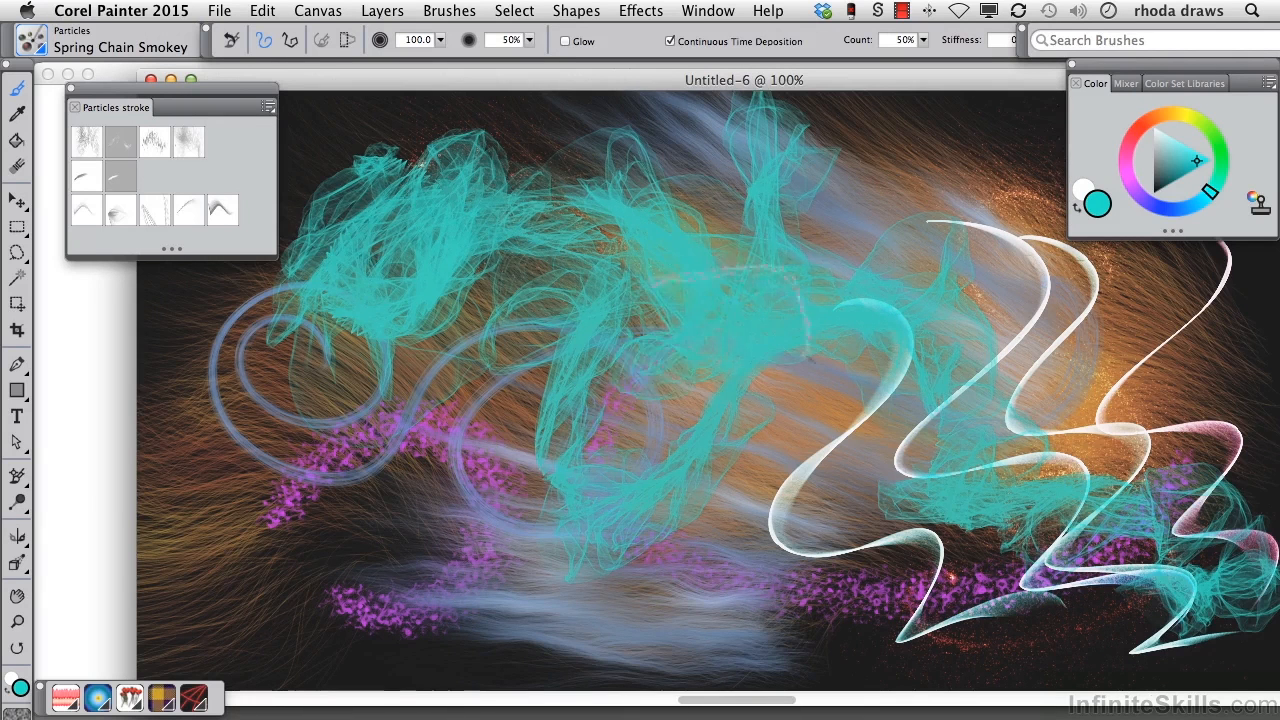
mouse_move(660, 340)
left_mouse_down()
mouse_move(420, 470)
mouse_move(255, 615)
mouse_move(190, 578)
mouse_move(300, 650)
mouse_move(470, 650)
mouse_move(640, 600)
mouse_move(673, 604)
left_mouse_up()
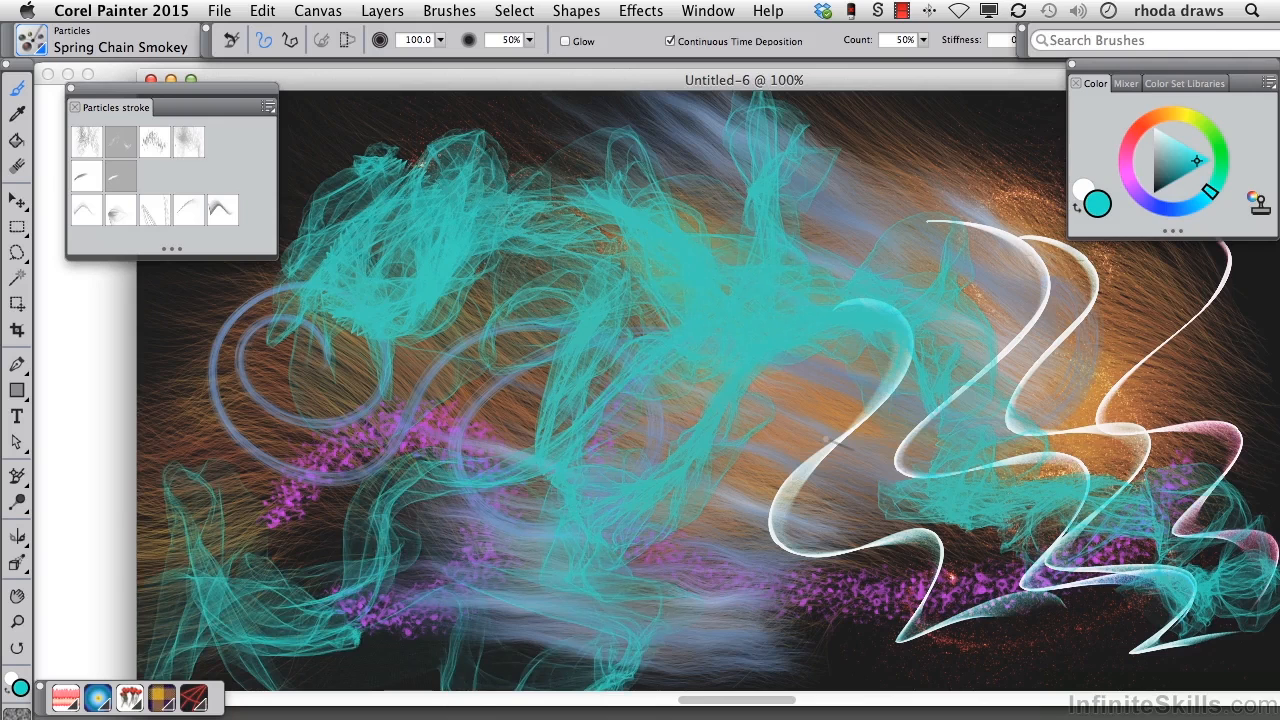
Step: Clear all paint from the canvas and paint looping red strokes with the Spring Chain Smokey brush
key("super+a")
key("BackSpace")
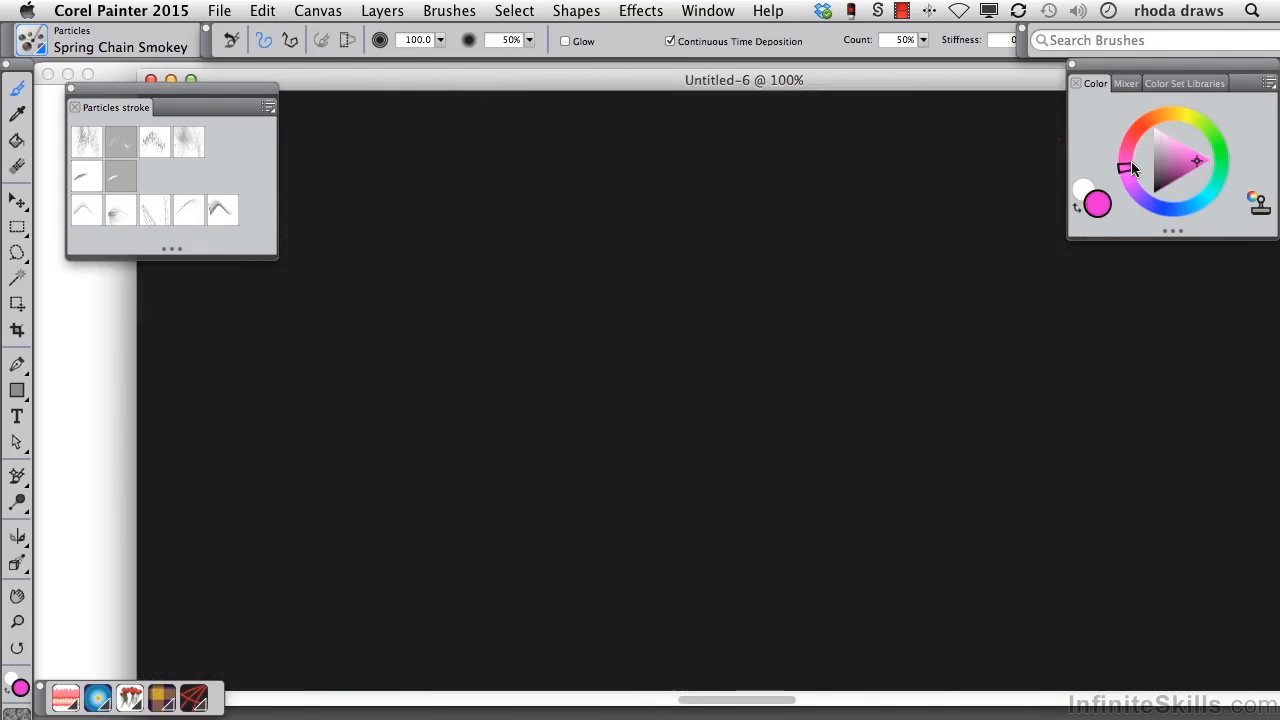
mouse_move(468, 176)
left_mouse_down()
mouse_move(500, 305)
mouse_move(463, 443)
mouse_move(430, 348)
mouse_move(468, 293)
mouse_move(606, 225)
mouse_move(712, 295)
mouse_move(832, 345)
mouse_move(815, 460)
mouse_move(623, 571)
mouse_move(430, 622)
mouse_move(478, 511)
mouse_move(480, 366)
mouse_move(495, 420)
mouse_move(430, 480)
mouse_move(505, 519)
mouse_move(555, 360)
mouse_move(630, 555)
mouse_move(700, 415)
mouse_move(733, 477)
mouse_move(874, 394)
mouse_move(908, 282)
mouse_move(1118, 366)
mouse_move(994, 486)
mouse_move(966, 586)
mouse_move(1132, 510)
mouse_move(1125, 595)
mouse_move(795, 560)
left_mouse_up()
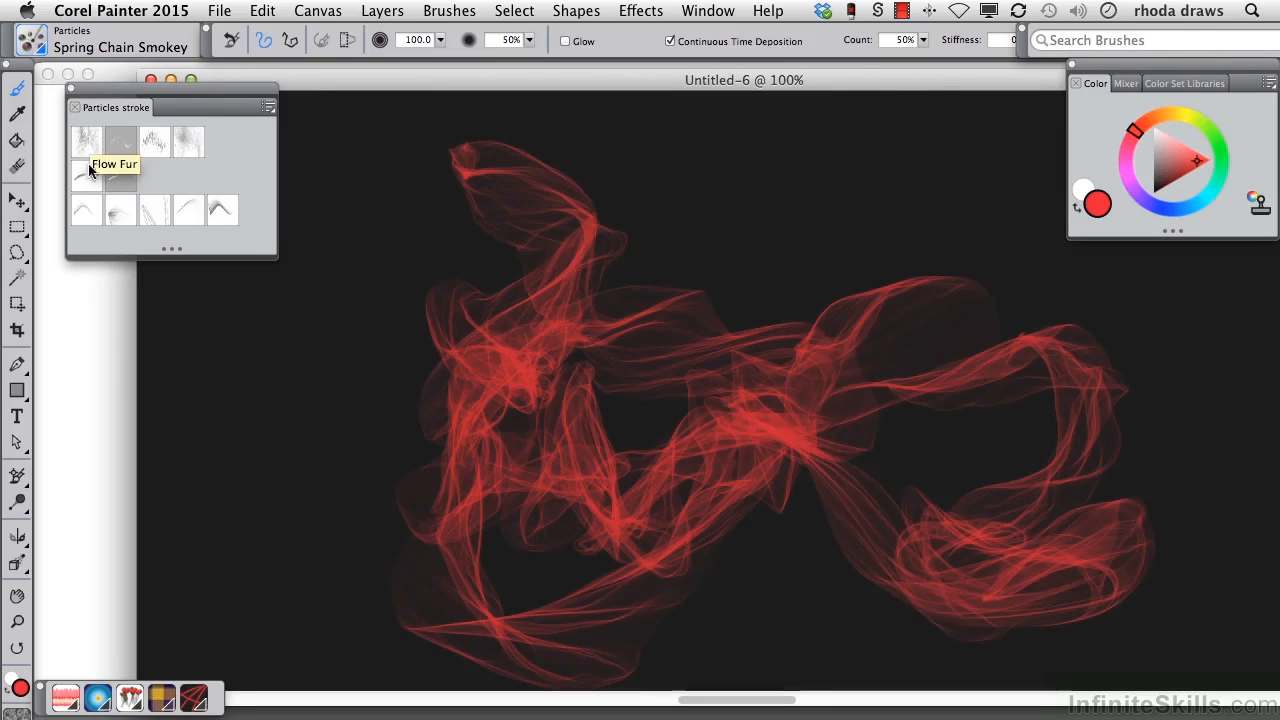
Step: Paint sweeping dark green strokes over the red ones with the Spring Concept Crea... brush
left_click(120, 210)
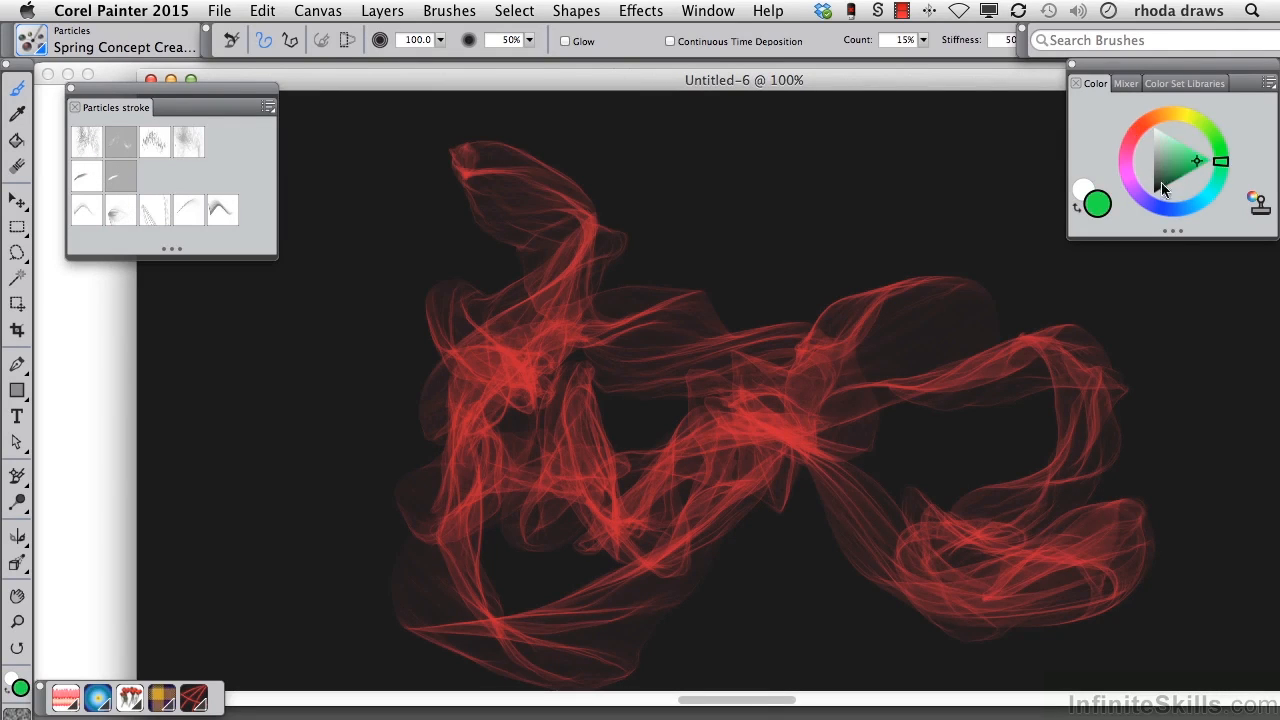
mouse_move(424, 188)
left_mouse_down()
mouse_move(324, 419)
mouse_move(345, 444)
mouse_move(310, 506)
mouse_move(263, 542)
mouse_move(220, 520)
mouse_move(204, 472)
mouse_move(211, 401)
mouse_move(256, 352)
mouse_move(311, 389)
mouse_move(325, 430)
mouse_move(398, 458)
mouse_move(466, 462)
mouse_move(551, 340)
mouse_move(679, 251)
mouse_move(709, 200)
mouse_move(602, 171)
mouse_move(478, 196)
mouse_move(364, 259)
mouse_move(330, 330)
mouse_move(371, 397)
mouse_move(444, 389)
mouse_move(475, 250)
mouse_move(441, 358)
mouse_move(569, 472)
mouse_move(660, 469)
mouse_move(672, 511)
mouse_move(631, 466)
mouse_move(724, 452)
mouse_move(750, 609)
mouse_move(826, 603)
mouse_move(952, 561)
mouse_move(962, 651)
mouse_move(1026, 605)
mouse_move(1045, 354)
mouse_move(1106, 231)
mouse_move(1218, 326)
left_mouse_up()
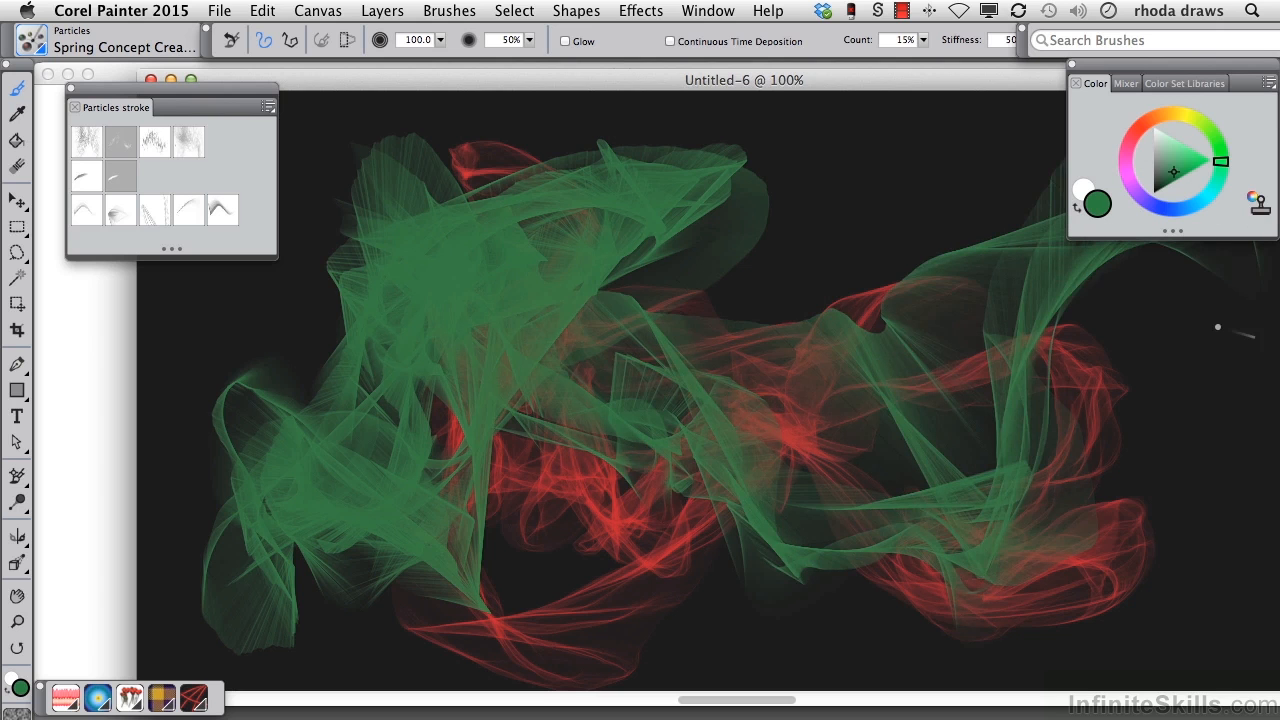
Step: Paint tangled purple scribbles over the green and red strokes with the Spring Concept Scri... brush
left_click(149, 213)
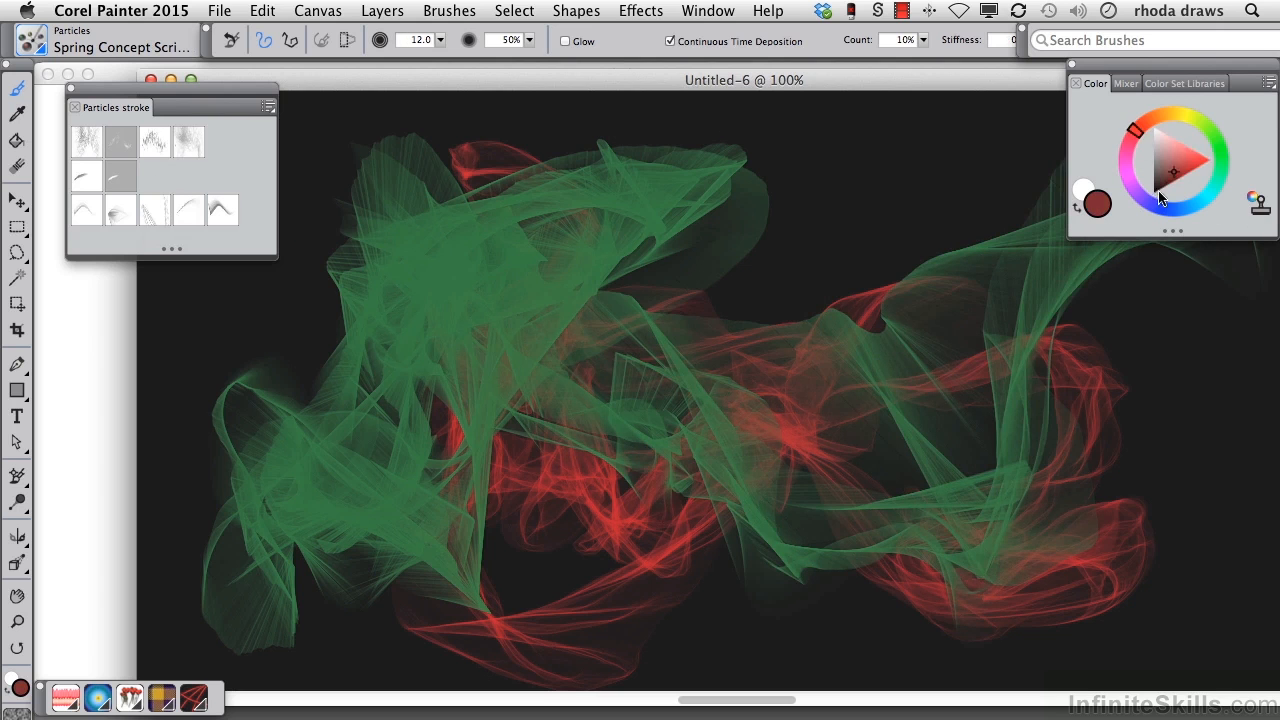
mouse_move(803, 180)
left_mouse_down()
mouse_move(686, 294)
mouse_move(500, 349)
mouse_move(414, 417)
mouse_move(280, 335)
mouse_move(280, 434)
mouse_move(320, 514)
mouse_move(444, 456)
mouse_move(592, 482)
left_mouse_up()
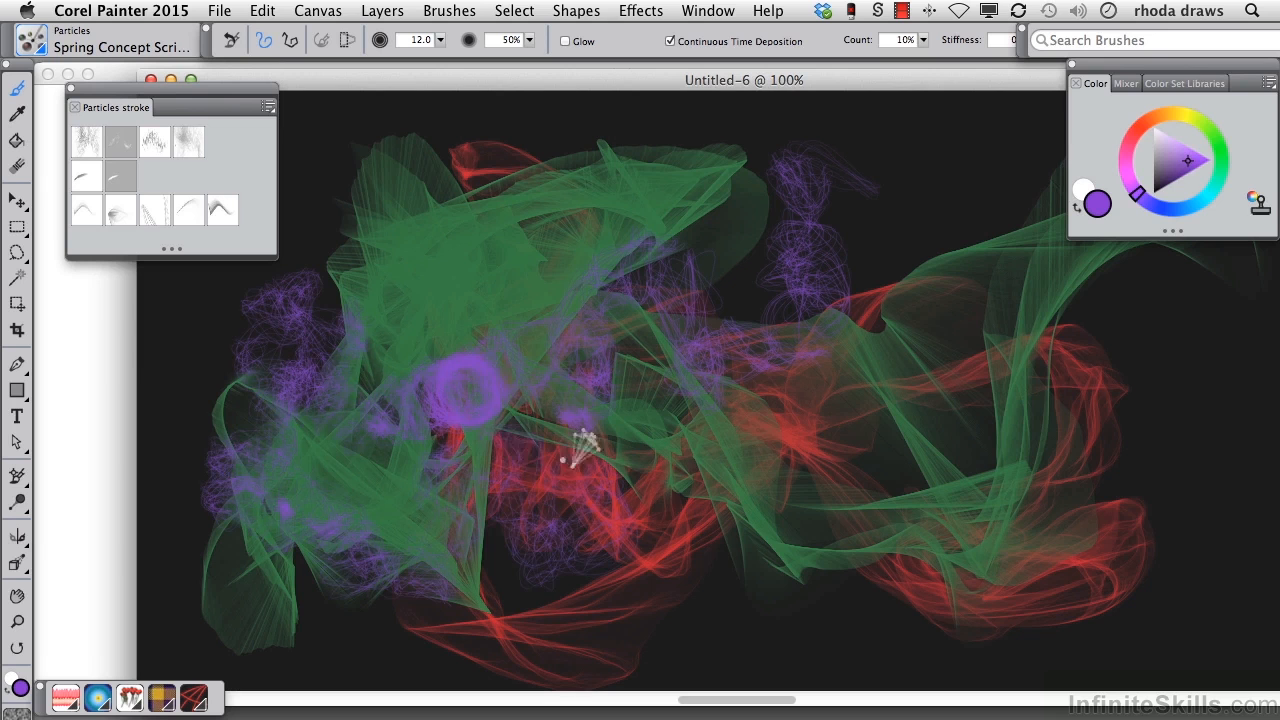
mouse_move(620, 252)
left_mouse_down()
mouse_move(903, 163)
mouse_move(966, 283)
mouse_move(1073, 393)
left_mouse_up()
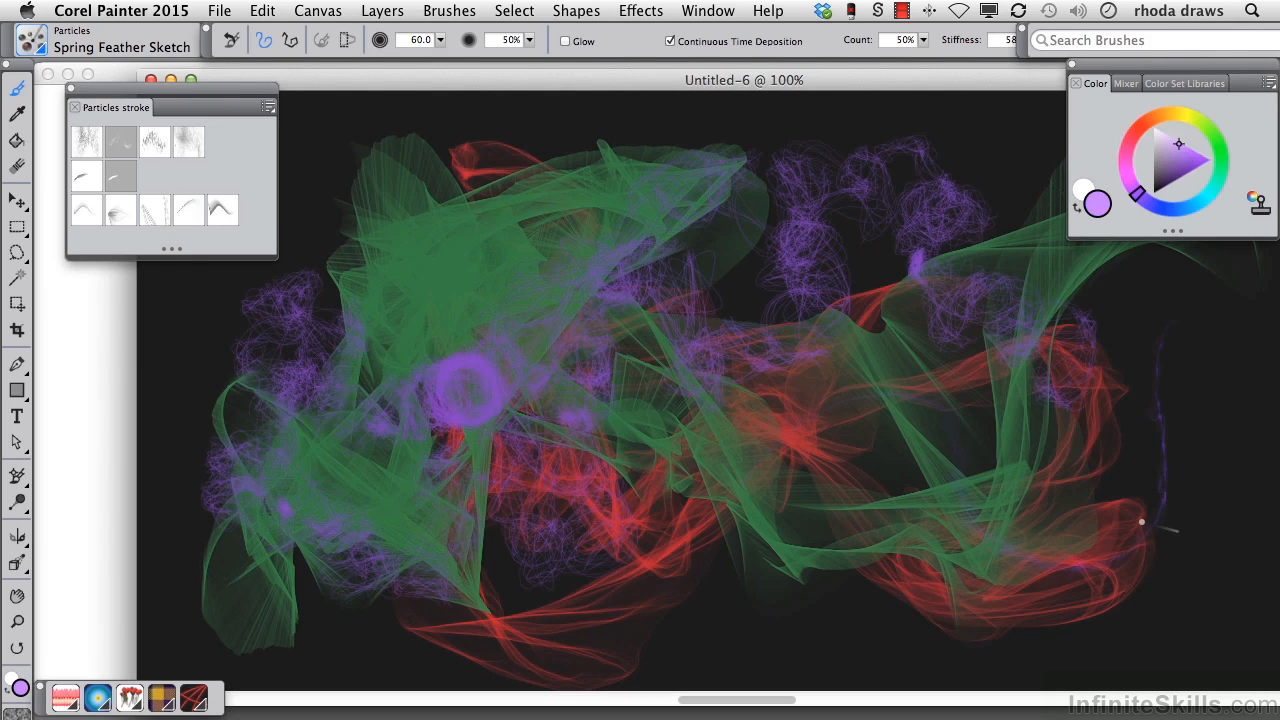
Step: Undo the strokes painted over the red Spring Chain Smokey artwork
key("super+z")
key("super+z")
key("super+z")
key("super+z")
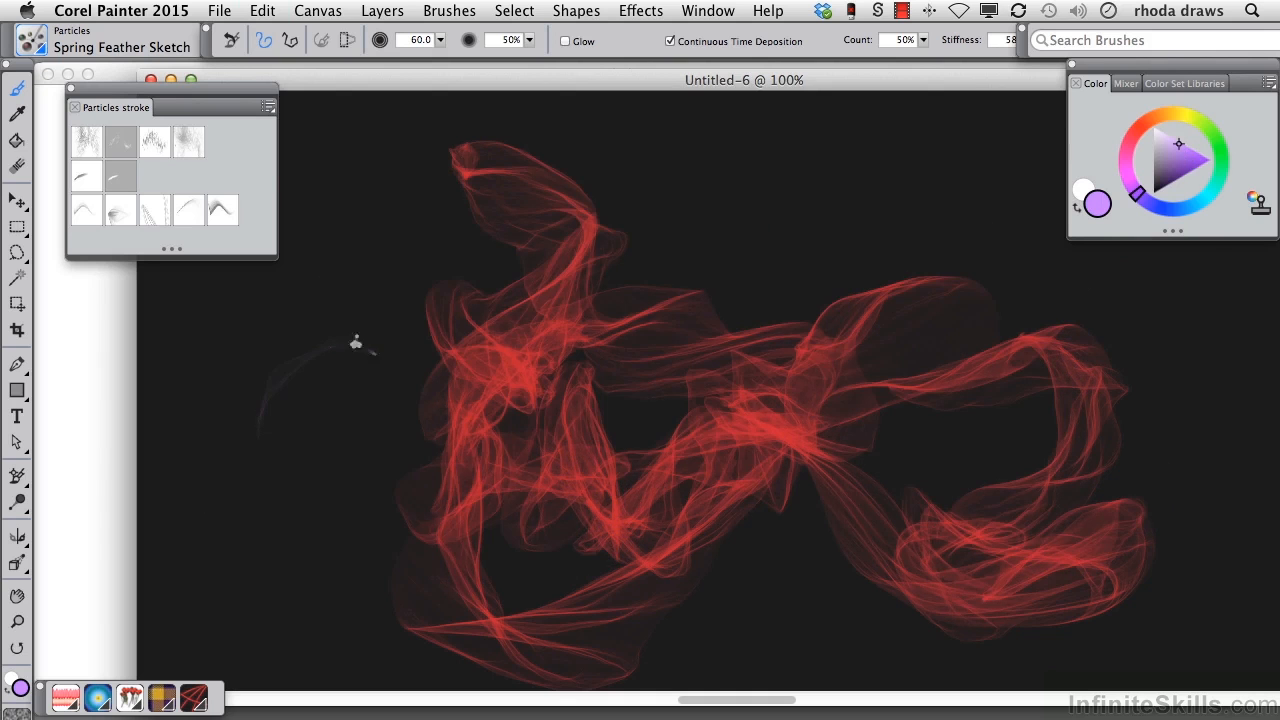
Step: Paint thin, curling purple and whitish strokes over the red artwork with the Spring Feather Sketch brush
left_click_drag(793, 284, 708, 457)
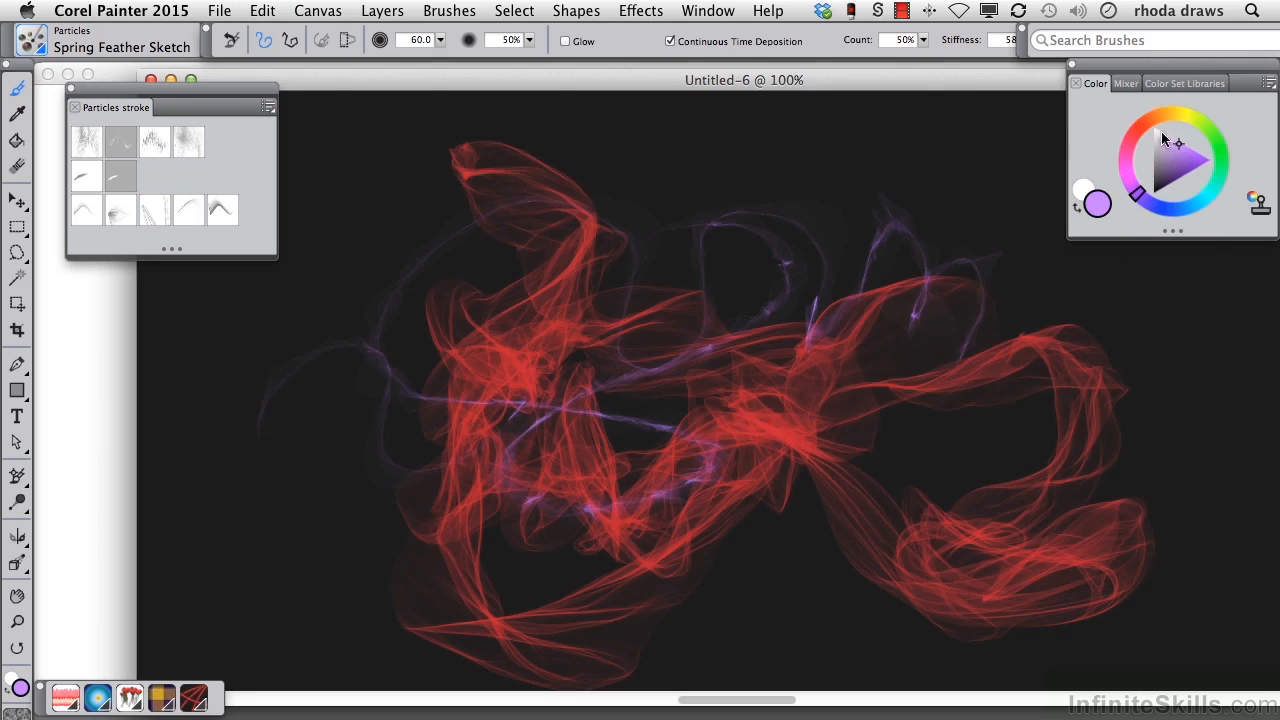
mouse_move(945, 188)
left_mouse_down()
mouse_move(831, 400)
mouse_move(690, 385)
left_mouse_up()
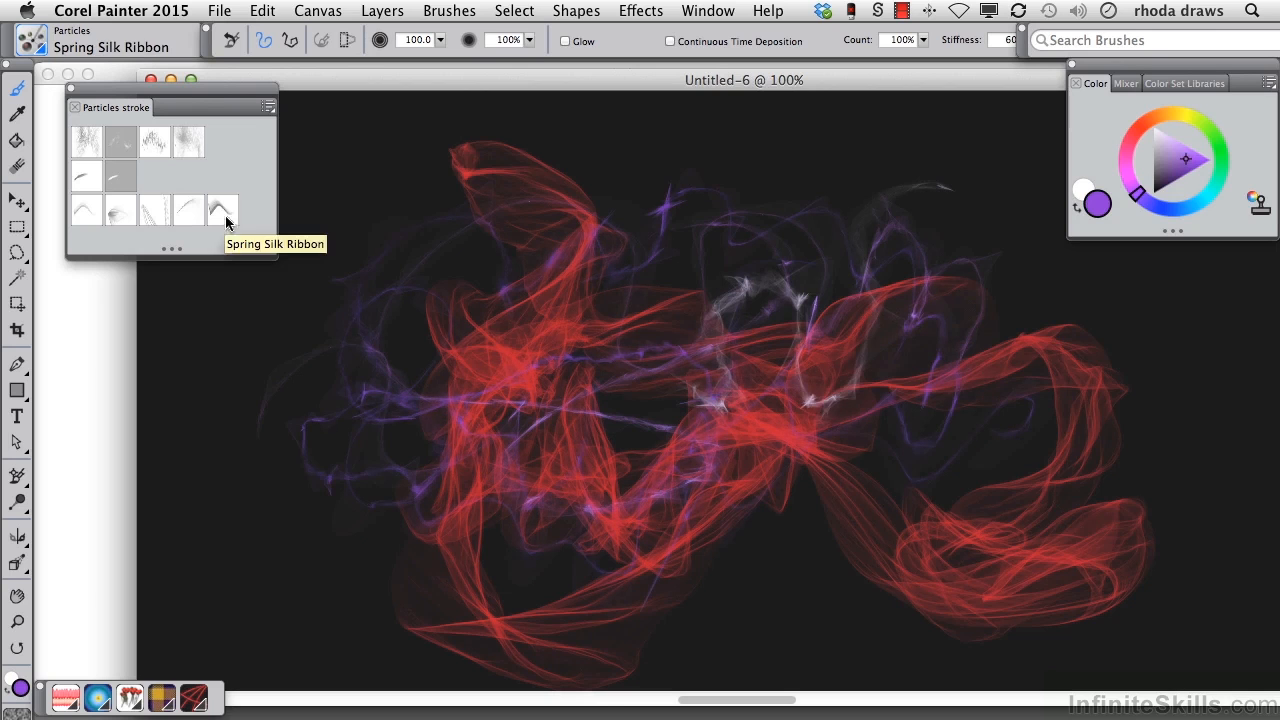
Step: Paint broad, flowing purple ribbons across the whole canvas with the Spring Silk Ribbon brush
mouse_move(285, 105)
left_mouse_down()
mouse_move(380, 255)
mouse_move(665, 265)
mouse_move(850, 302)
mouse_move(1114, 606)
mouse_move(1094, 277)
mouse_move(976, 82)
mouse_move(828, 442)
mouse_move(457, 400)
mouse_move(443, 291)
mouse_move(1117, 405)
mouse_move(860, 170)
mouse_move(755, 465)
mouse_move(250, 520)
mouse_move(345, 352)
mouse_move(509, 306)
mouse_move(700, 463)
mouse_move(943, 520)
mouse_move(1210, 400)
mouse_move(908, 400)
mouse_move(414, 551)
mouse_move(143, 571)
mouse_move(140, 560)
mouse_move(586, 700)
mouse_move(423, 223)
mouse_move(171, 271)
mouse_move(390, 460)
mouse_move(686, 357)
mouse_move(451, 686)
mouse_move(214, 643)
mouse_move(343, 563)
mouse_move(371, 214)
mouse_move(606, 309)
mouse_move(720, 414)
mouse_move(1076, 378)
mouse_move(655, 383)
mouse_move(674, 216)
left_mouse_up()
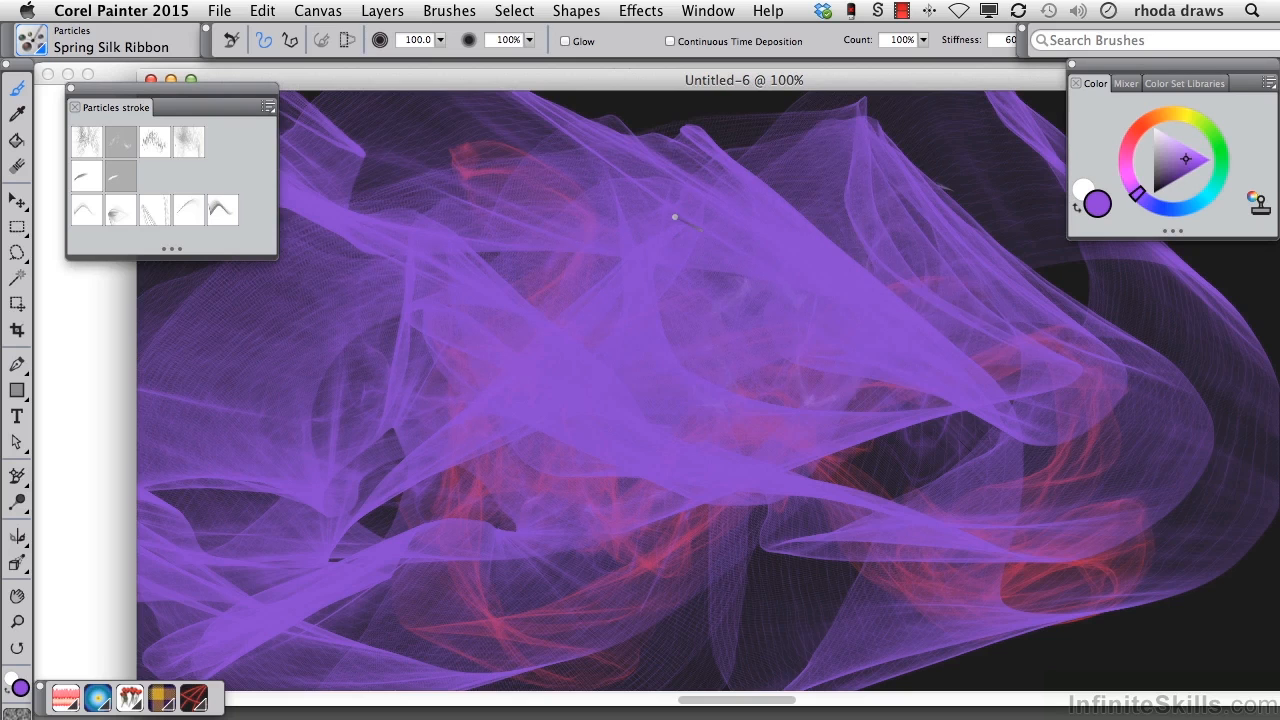